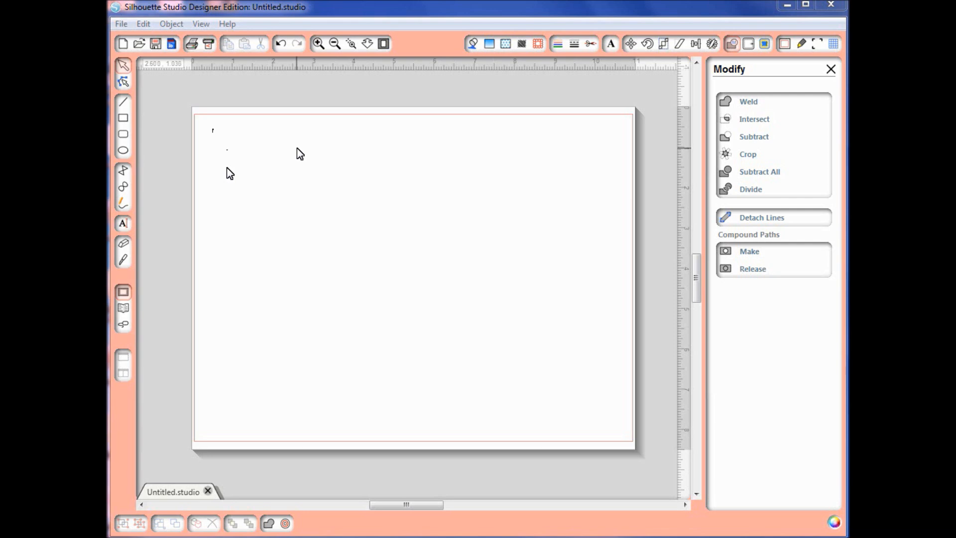
Step: Open the PNG image Love Birds Decoupage from the Desktop and move it onto the middle of the page
left_click(121, 24)
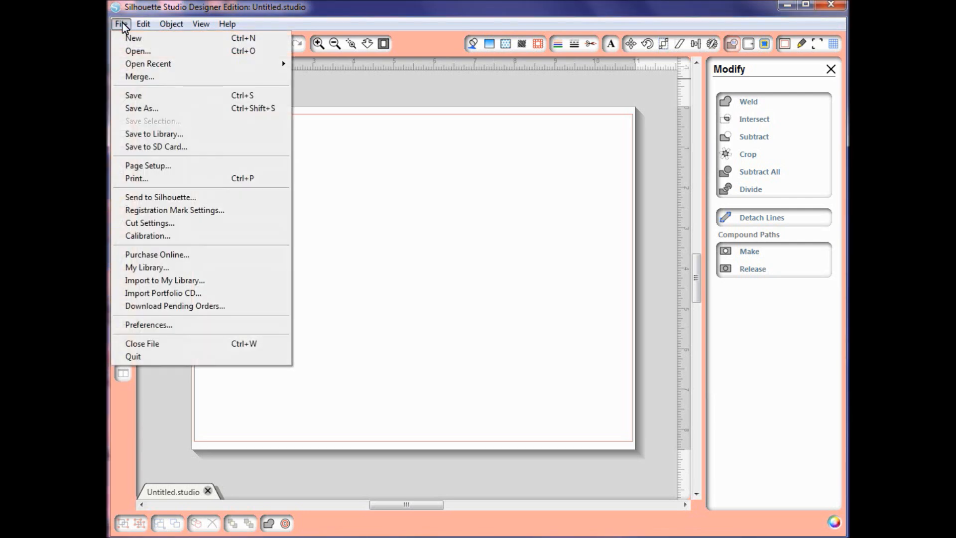
left_click(139, 51)
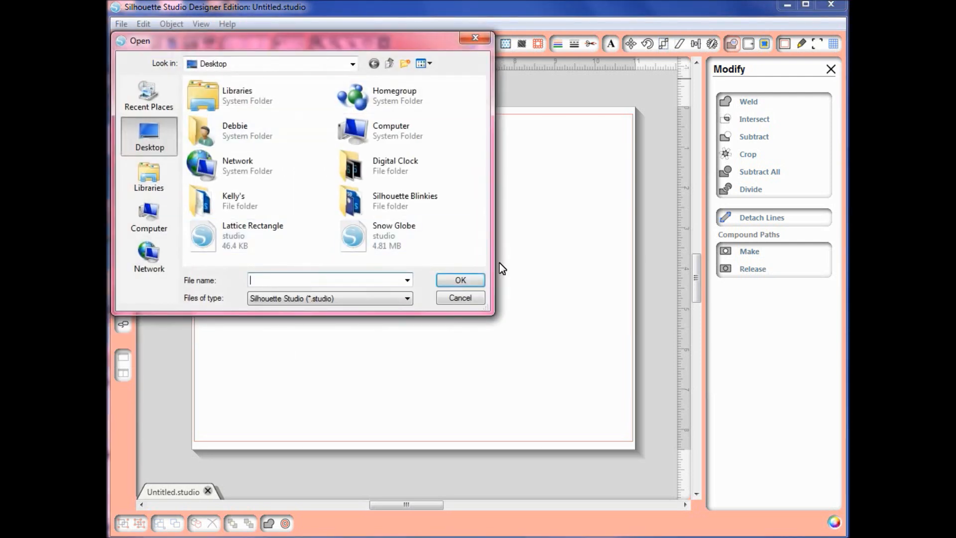
left_click(406, 299)
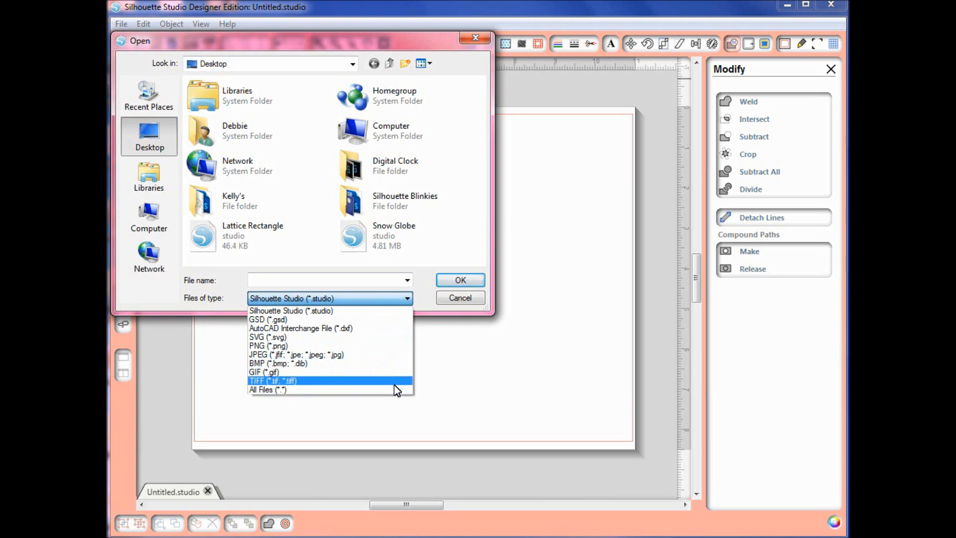
left_click(386, 348)
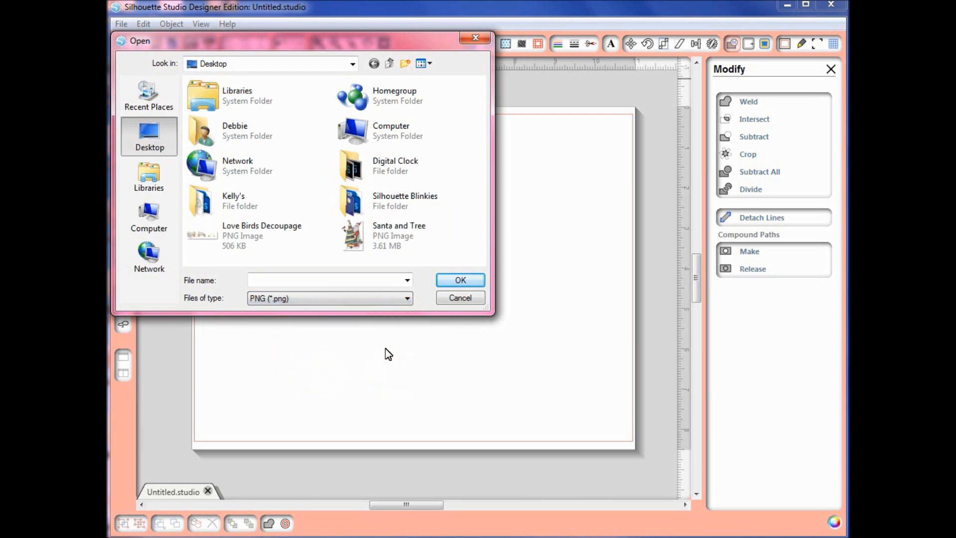
left_click(253, 227)
left_click(464, 280)
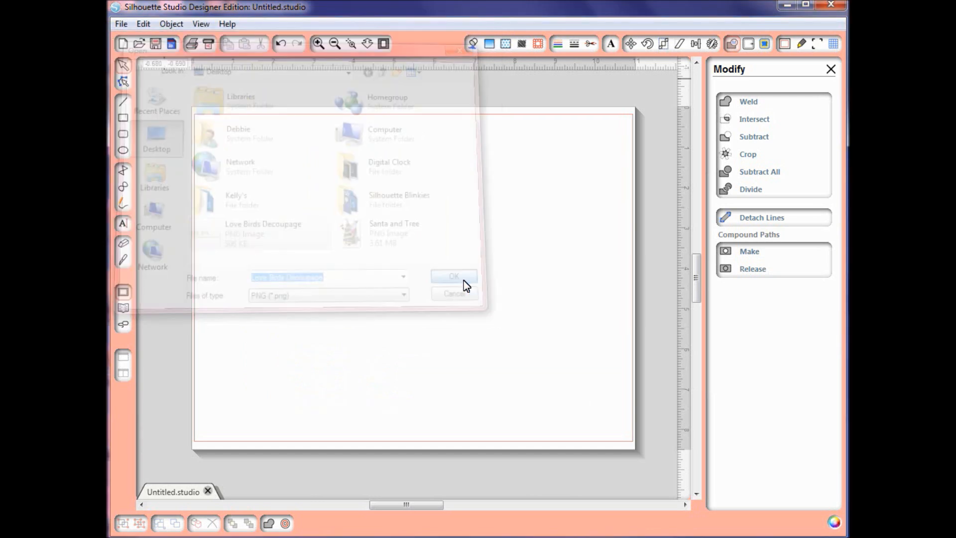
left_click_drag(386, 151, 448, 247)
left_click(387, 382)
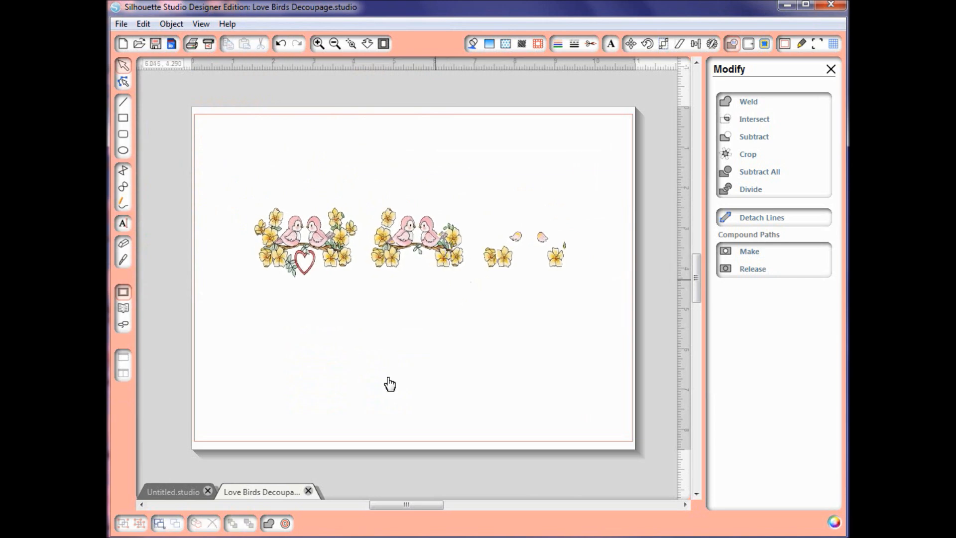
left_click(330, 260)
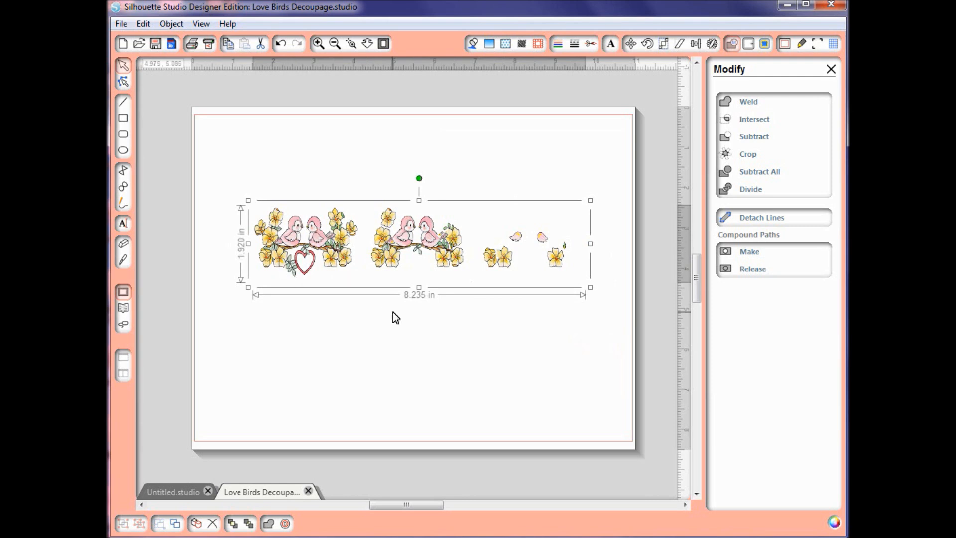
left_click(334, 344)
Step: Draw a rectangle about 2.9 by 2.2 in around the complete bird motif with the heart and crop the image to it
left_click(123, 117)
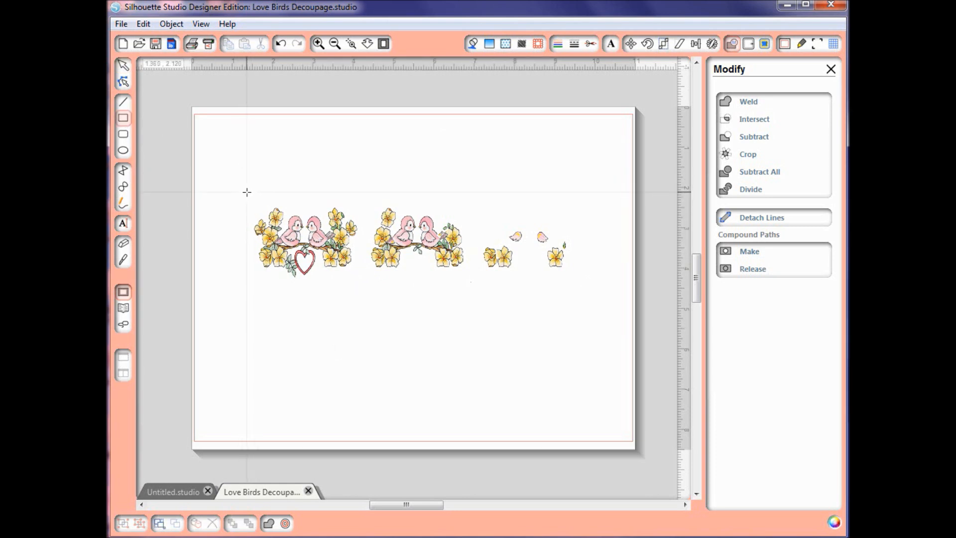
left_click_drag(246, 191, 363, 282)
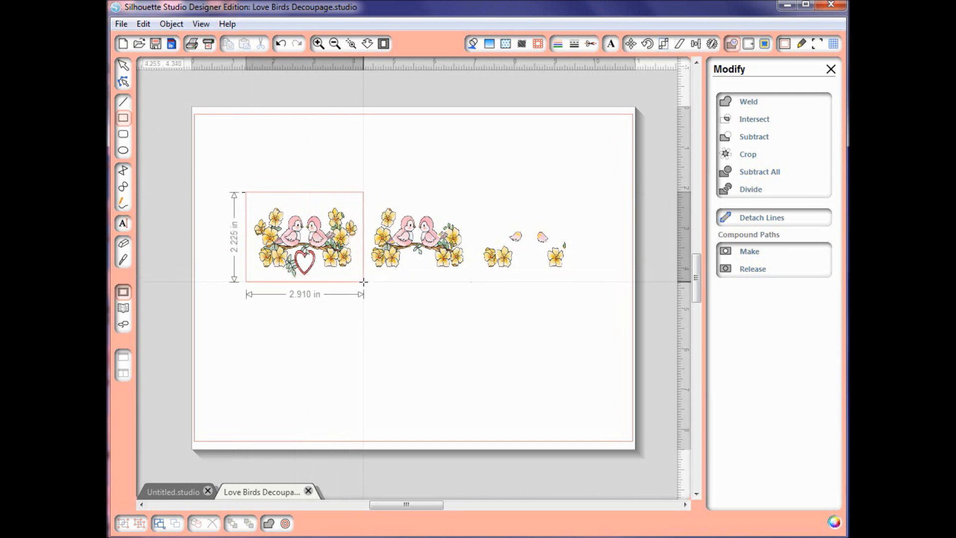
left_click_drag(363, 282, 363, 282)
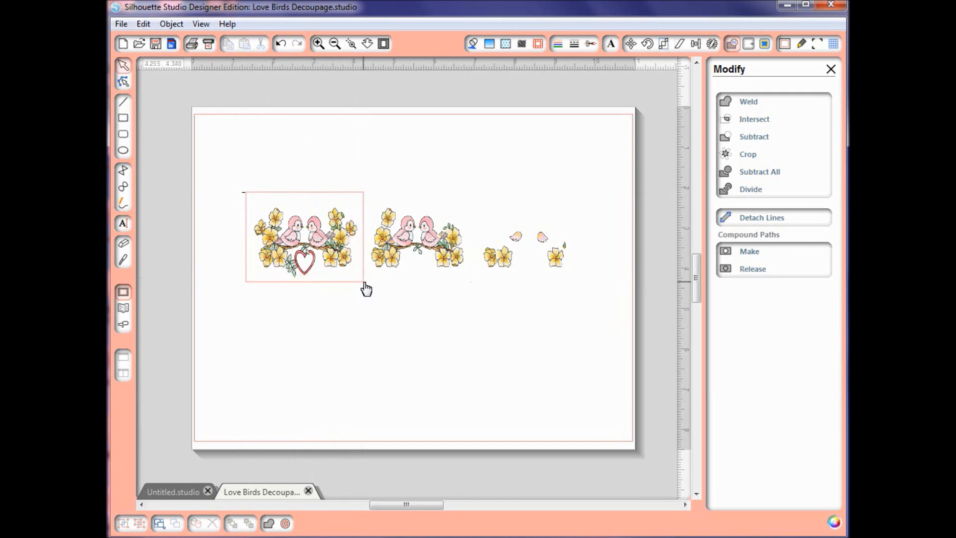
left_click(335, 253)
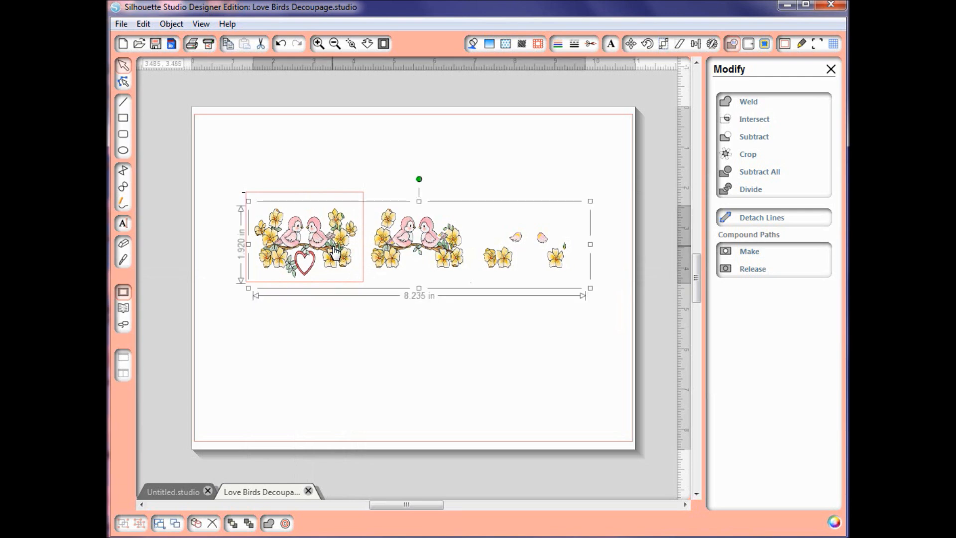
left_click(311, 192, "shift")
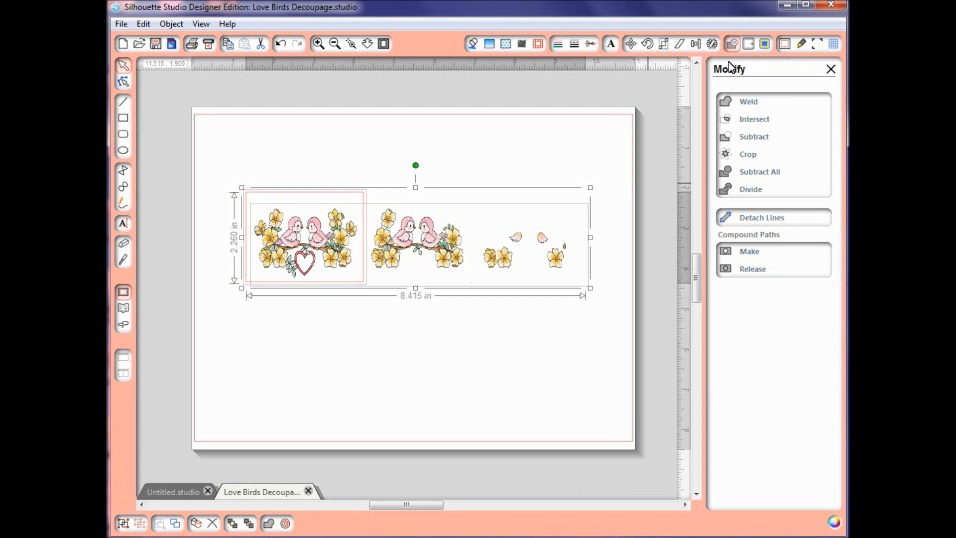
left_click(752, 158)
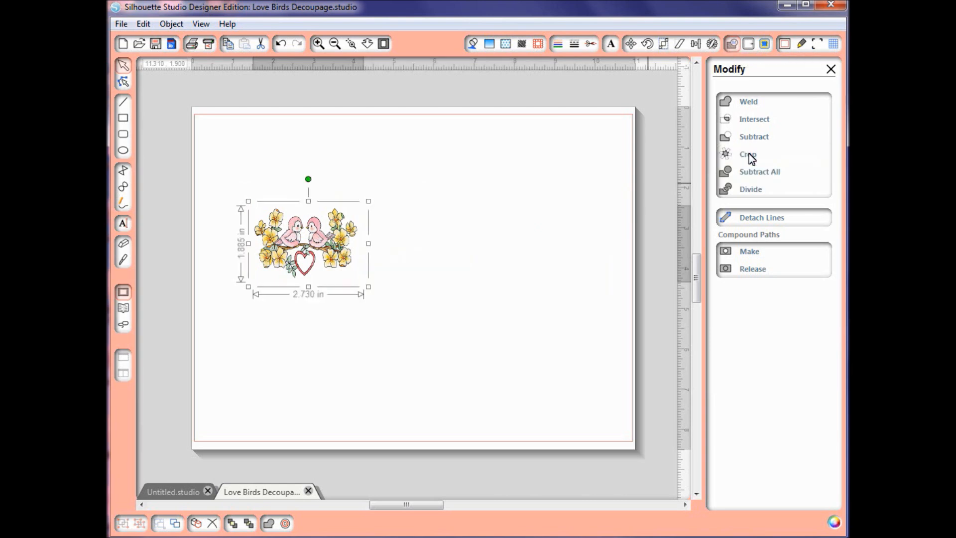
Step: Copy the cropped heart motif into the Untitled document and move it slightly up and to the left on the page
right_click(299, 268)
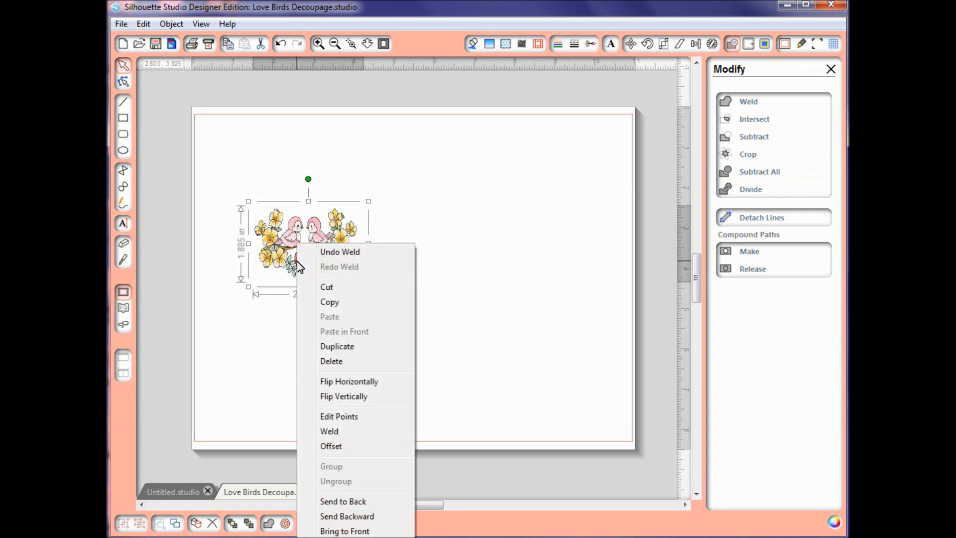
left_click(329, 301)
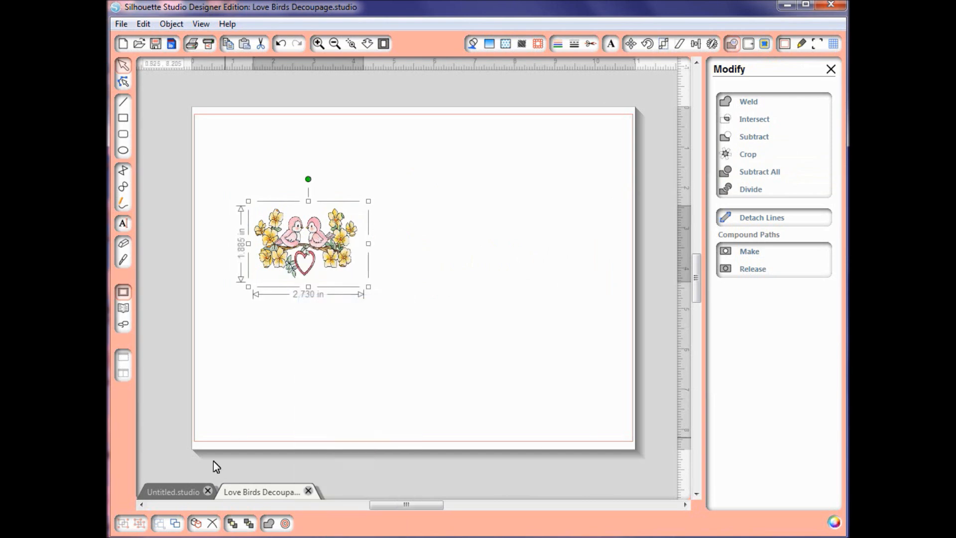
left_click(187, 494)
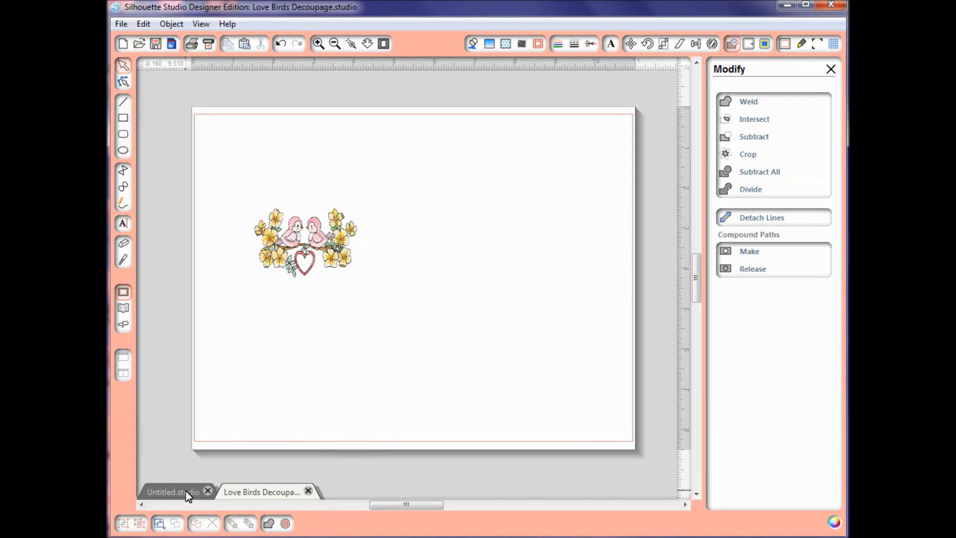
right_click(256, 196)
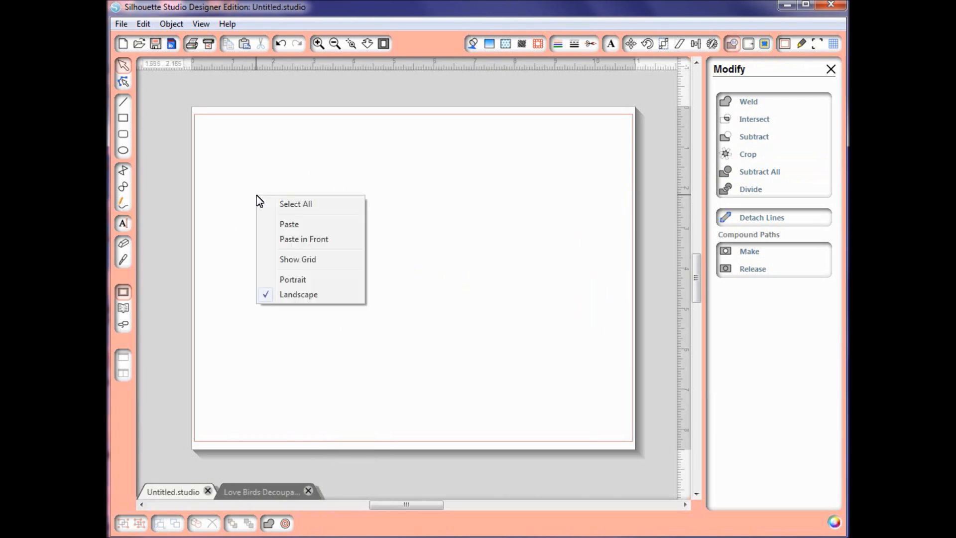
left_click(289, 224)
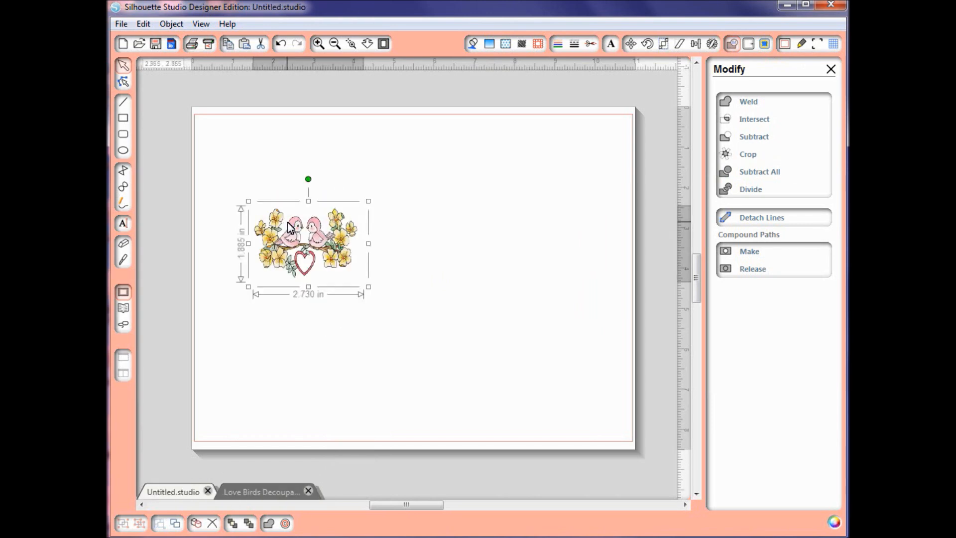
left_click_drag(313, 249, 304, 223)
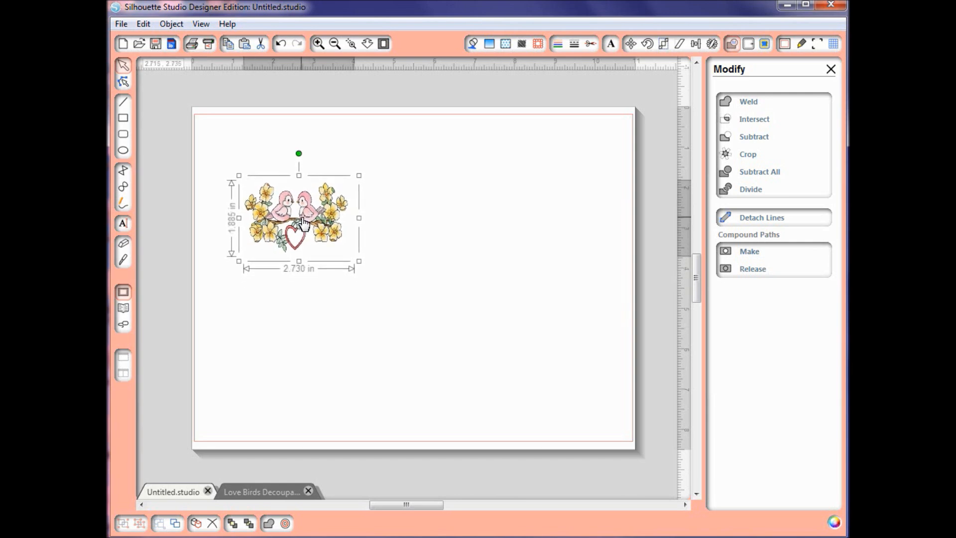
Step: Return to the Love Birds Decoupage document and delete the cropped motif from its page
left_click(293, 489)
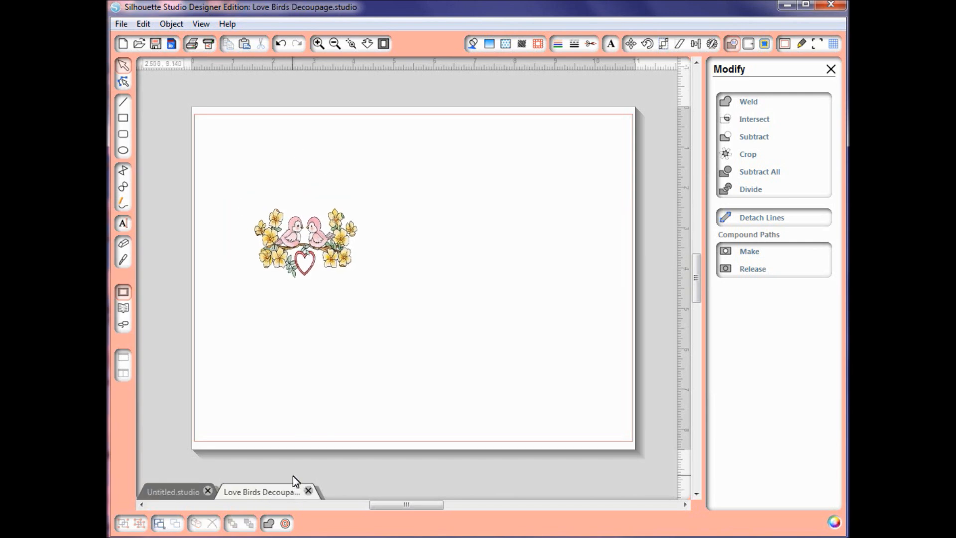
left_click(313, 260)
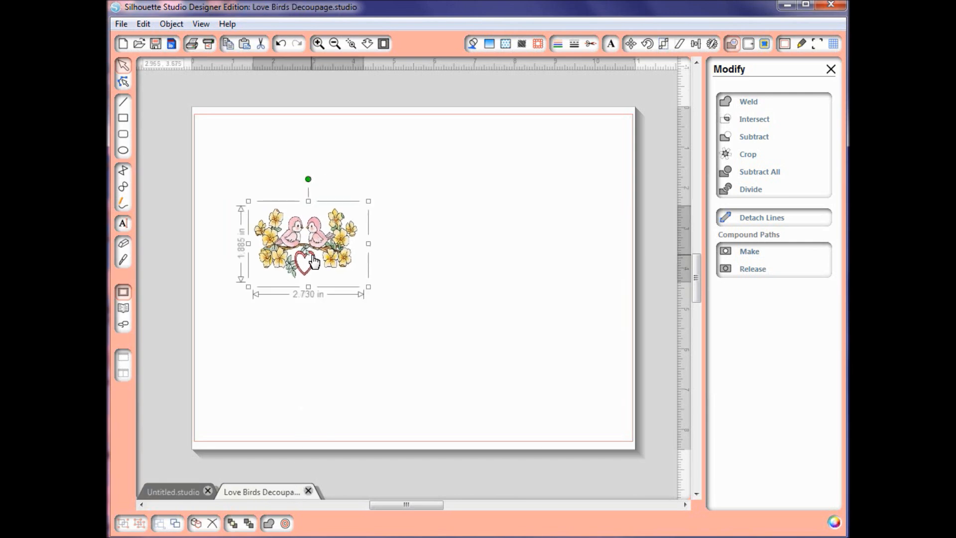
key("Delete")
Step: Open the Love Birds Decoupage PNG from the Desktop again and move the image onto the middle of the page
left_click(125, 25)
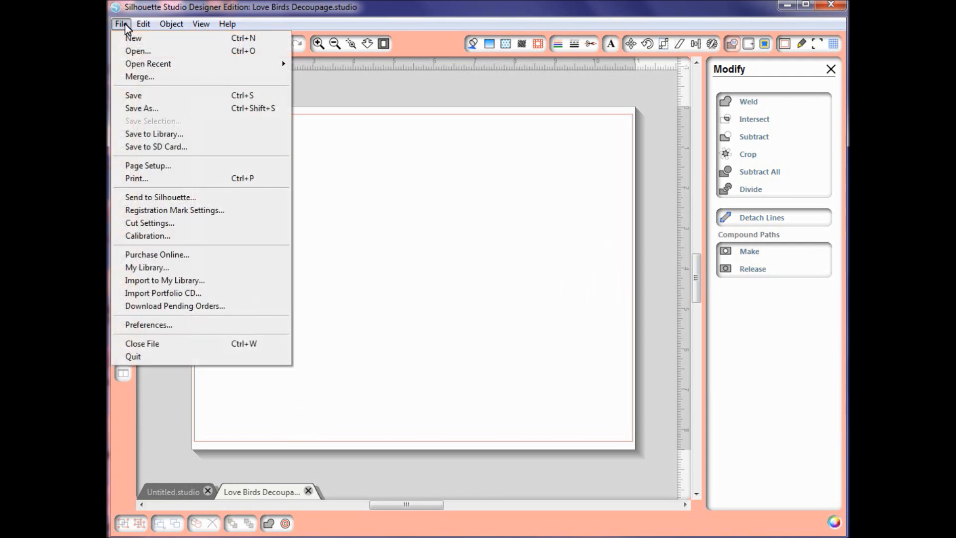
left_click(139, 51)
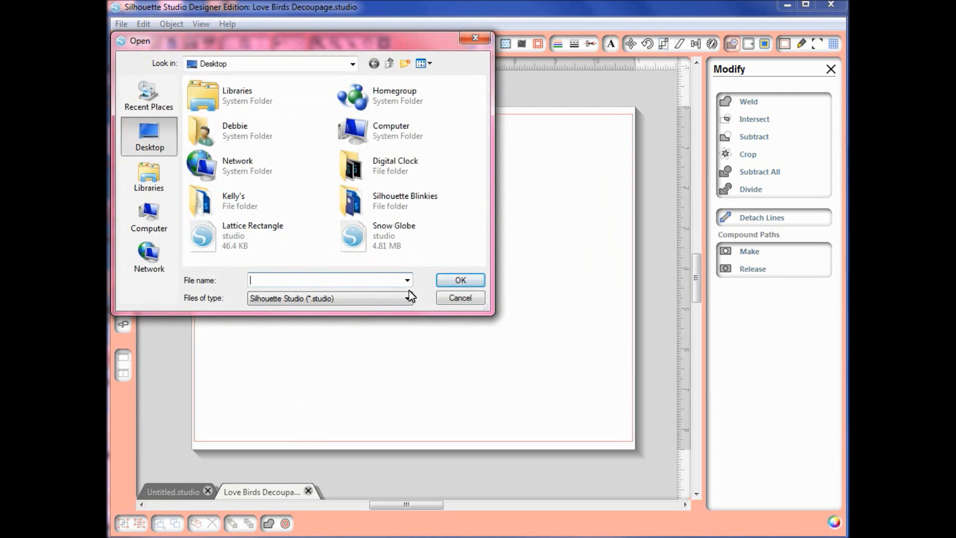
left_click(407, 281)
left_click(407, 281)
left_click(411, 298)
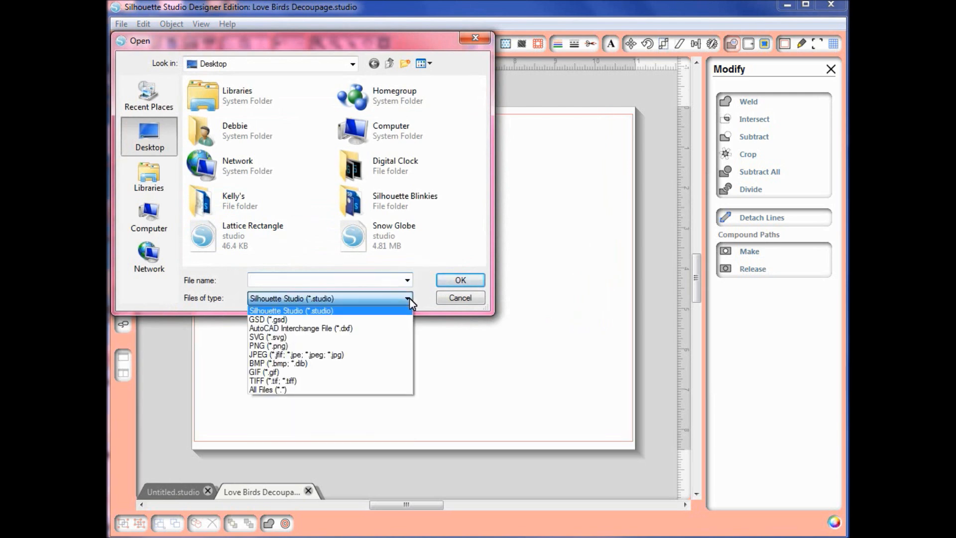
left_click(393, 344)
left_click(279, 234)
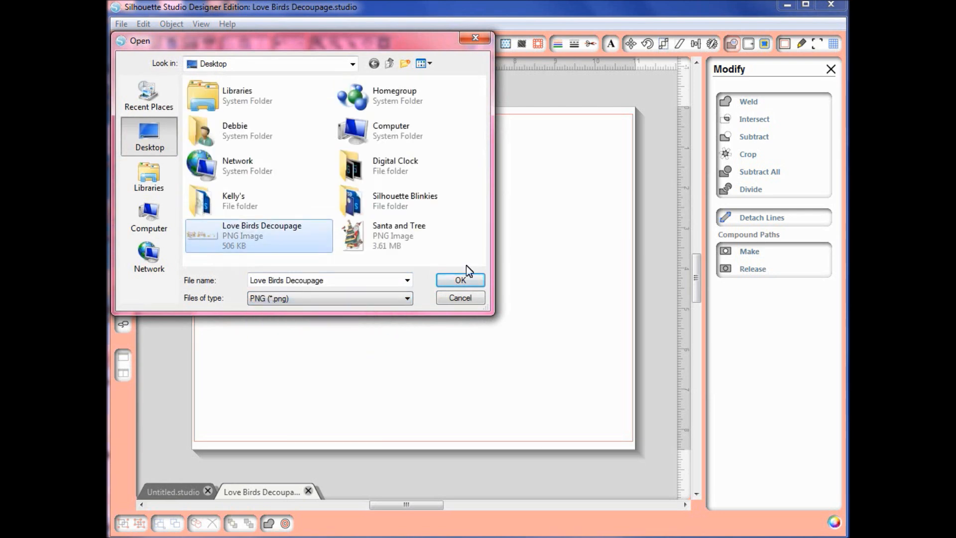
left_click(468, 280)
left_click_drag(380, 160, 428, 256)
left_click(218, 242)
Step: Draw a rectangle around the second bird motif, adjust it to about 2.5 by 1.8 in, and crop the image to it
left_click(126, 121)
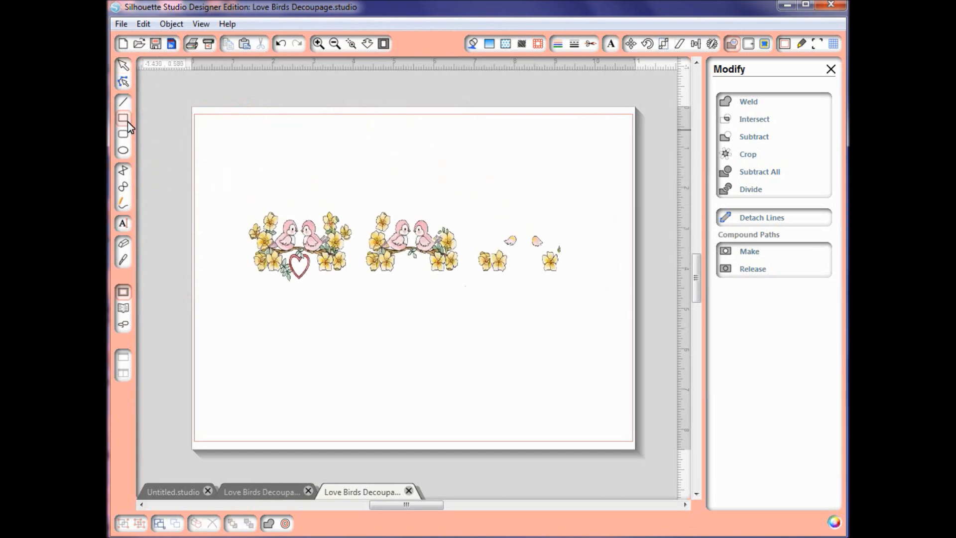
left_click_drag(369, 200, 462, 282)
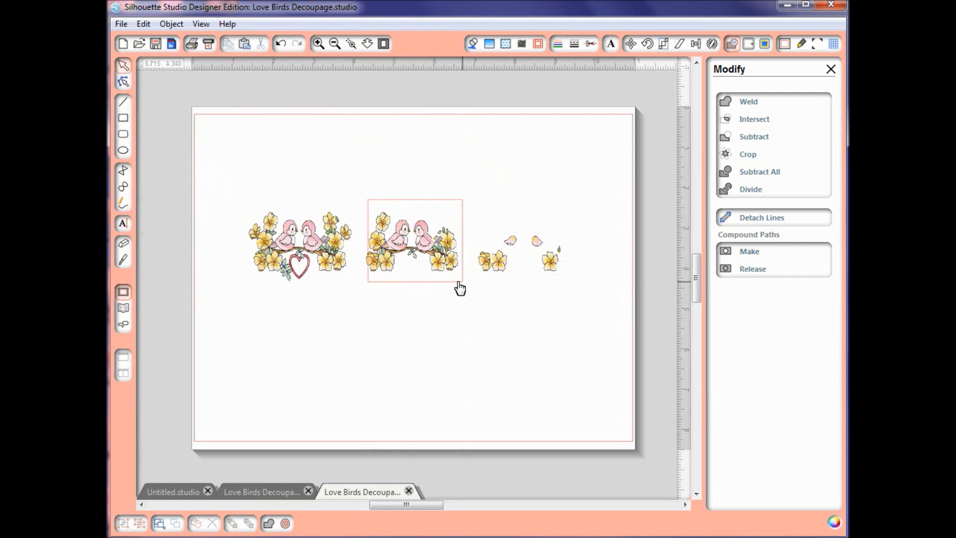
left_click(371, 240)
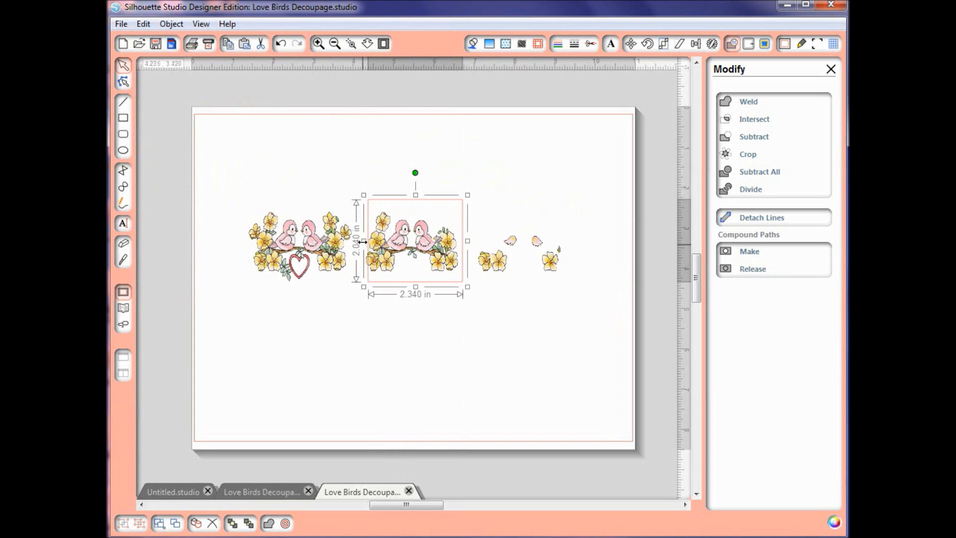
left_click_drag(362, 241, 356, 241)
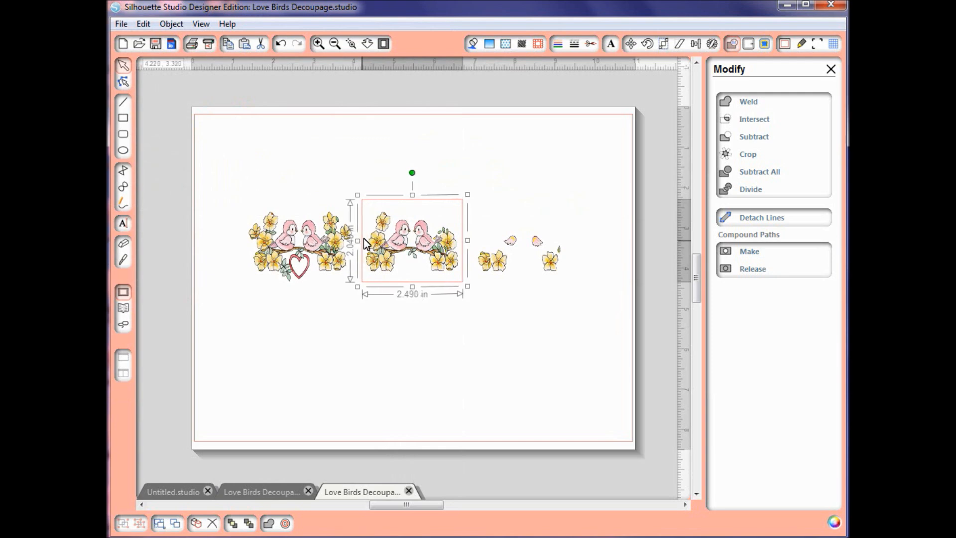
left_click_drag(412, 195, 412, 204)
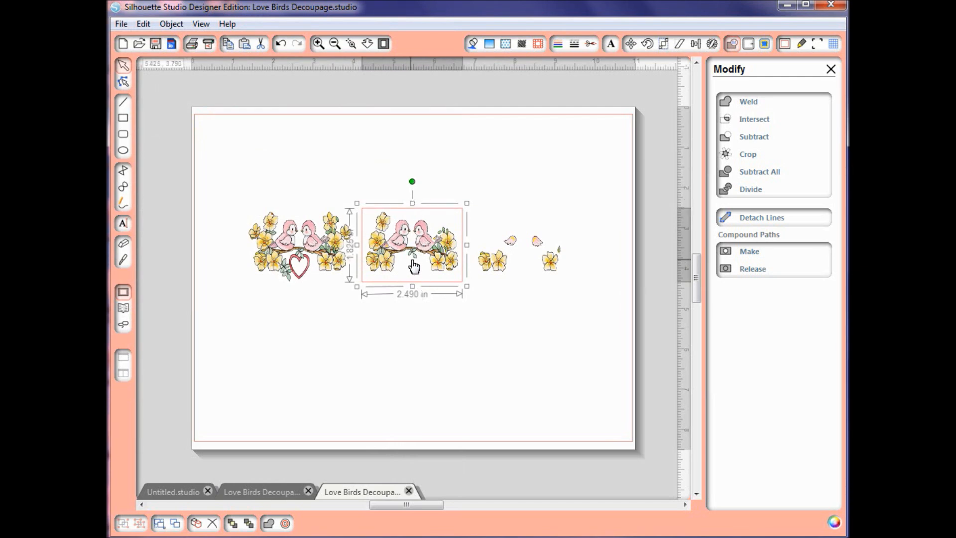
left_click(505, 265, "shift")
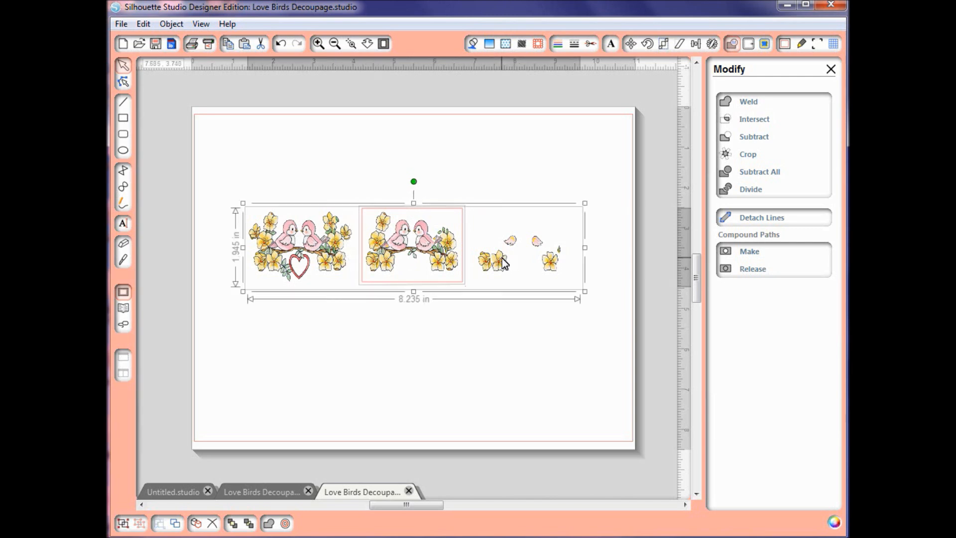
left_click(754, 154)
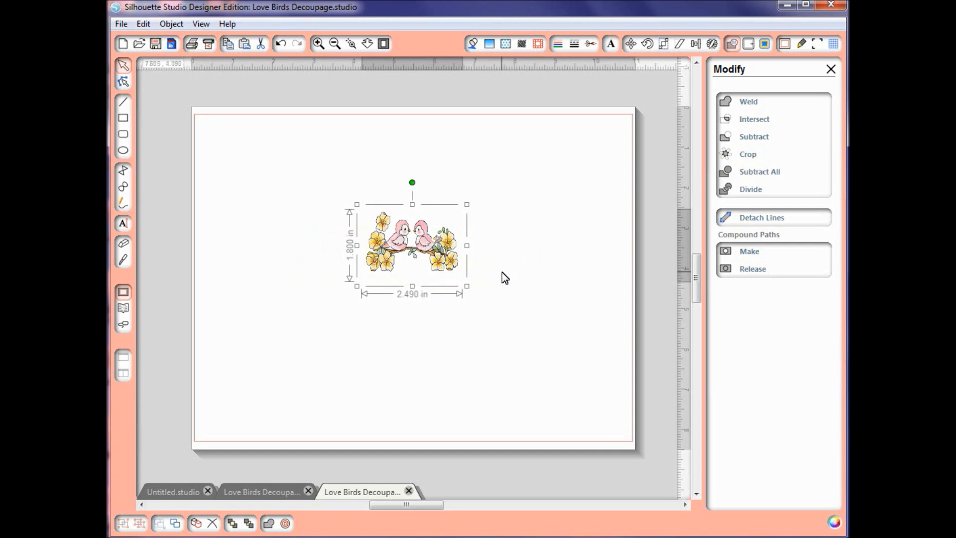
Step: Cut the cropped second bird motif, paste it into the Untitled document and place it beside the heart motif
right_click(427, 256)
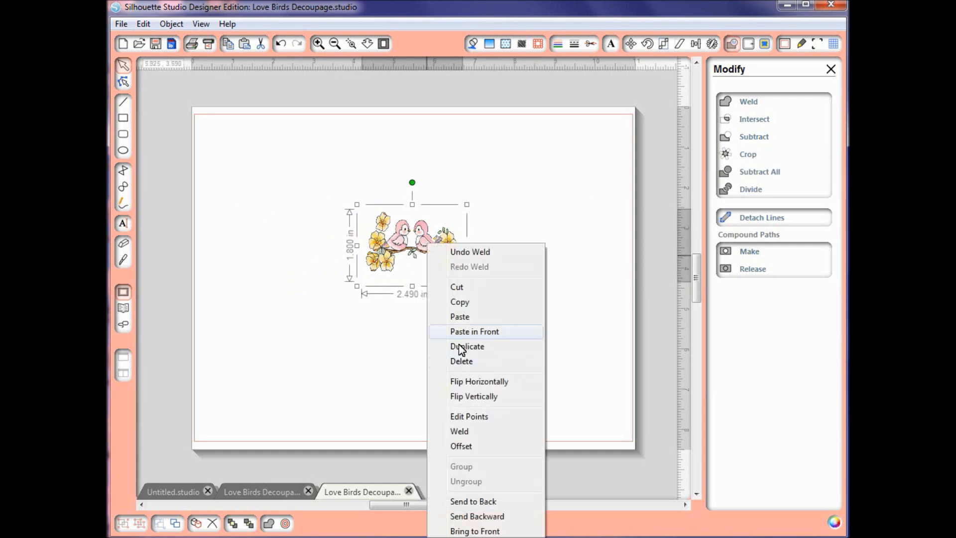
left_click(457, 289)
left_click(188, 490)
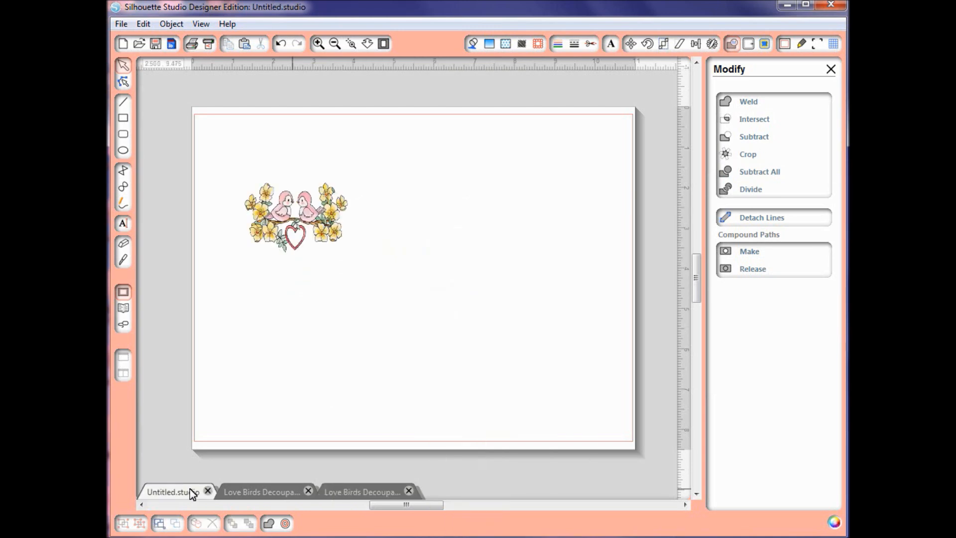
right_click(333, 319)
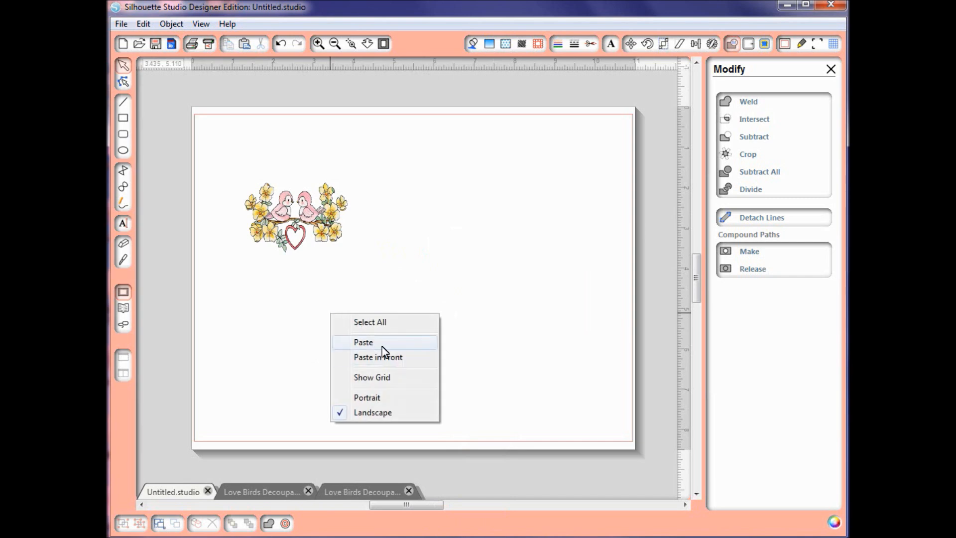
left_click(382, 344)
left_click_drag(453, 286, 446, 233)
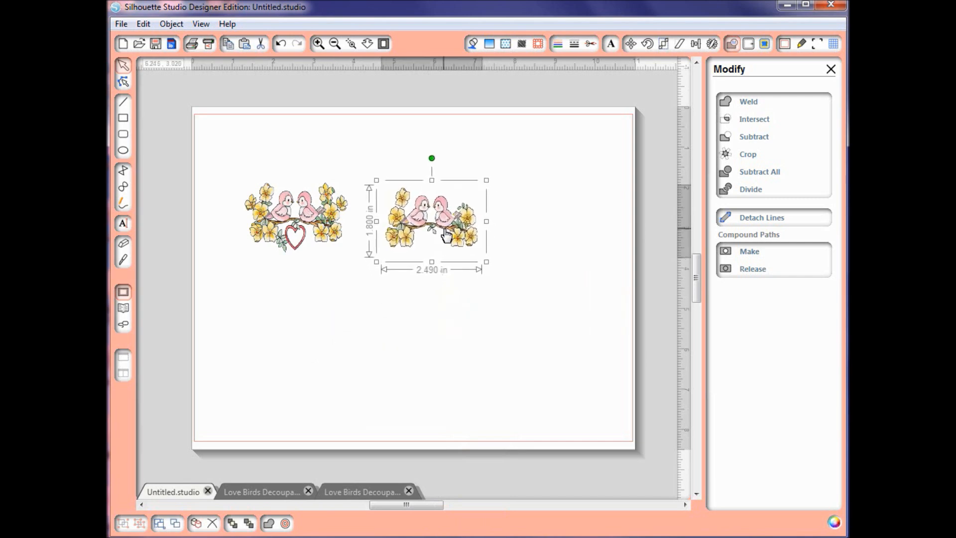
Step: Close the emptied Love Birds Decoupage document without saving and reopen the Love Birds Decoupage PNG from the Desktop, placing it mid-page
left_click(408, 491)
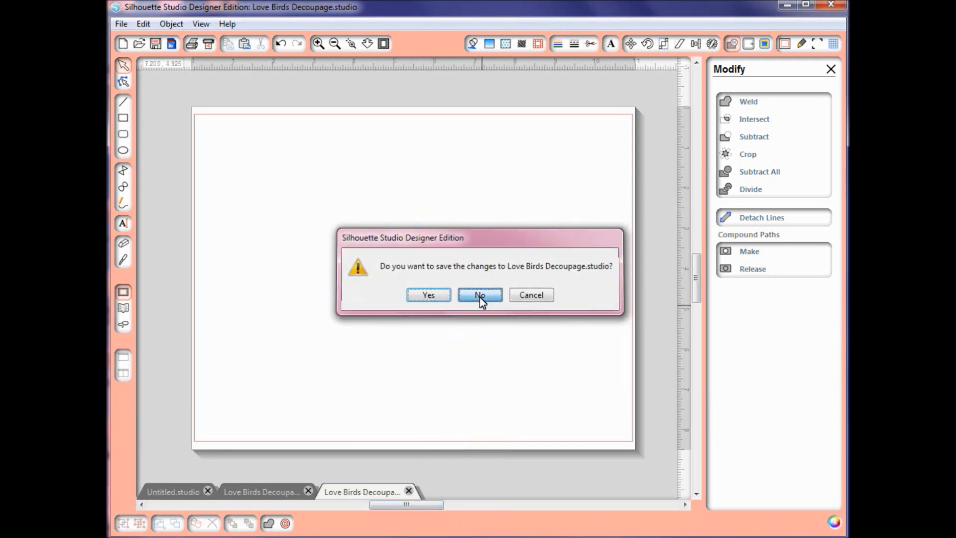
left_click(479, 297)
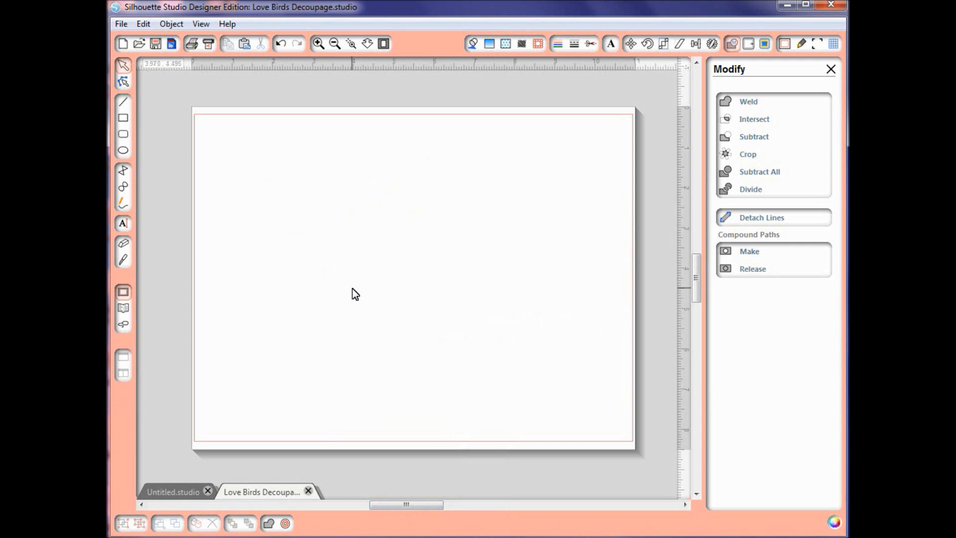
left_click(121, 24)
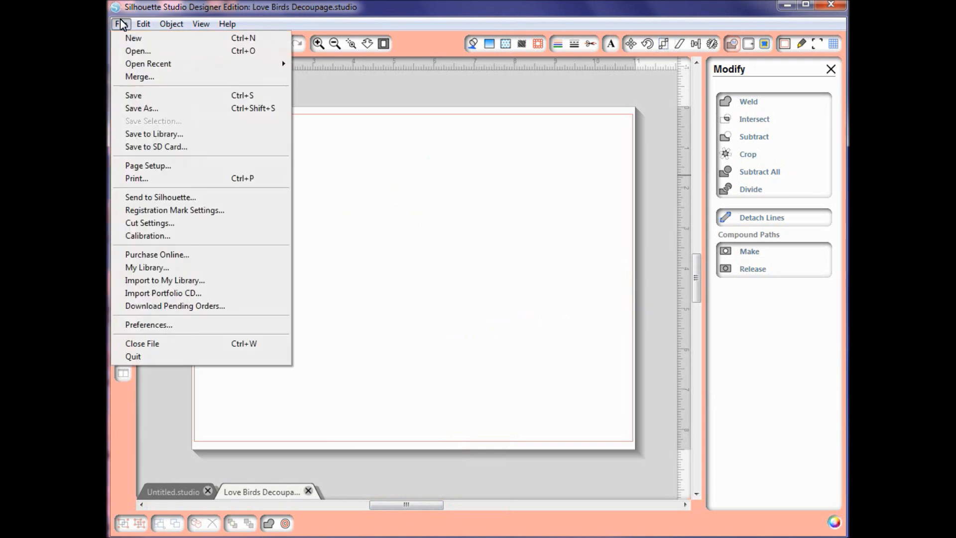
left_click(139, 51)
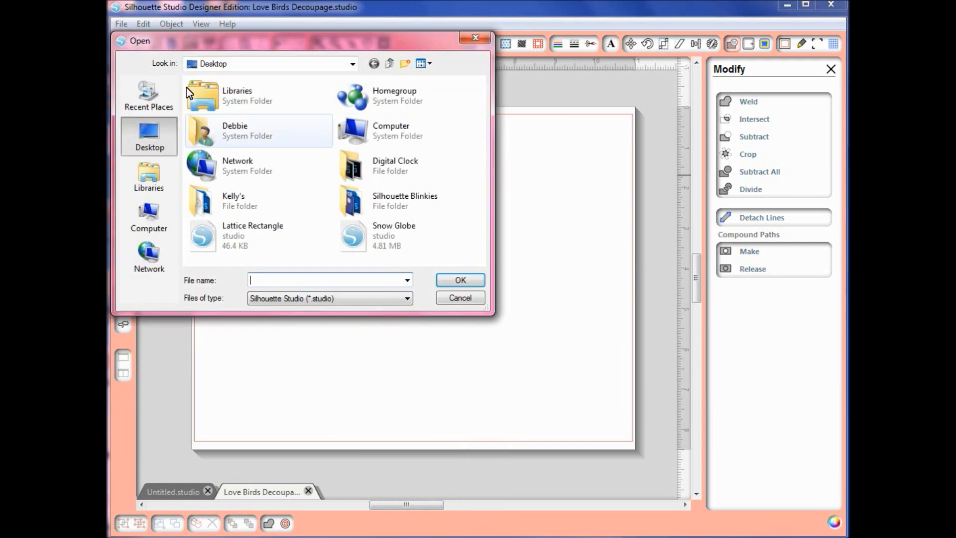
left_click(409, 299)
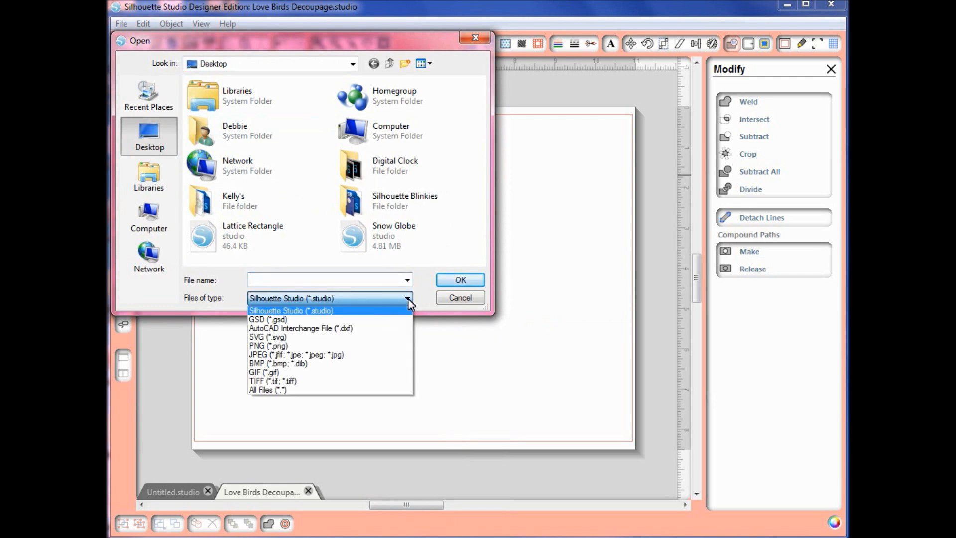
left_click(397, 346)
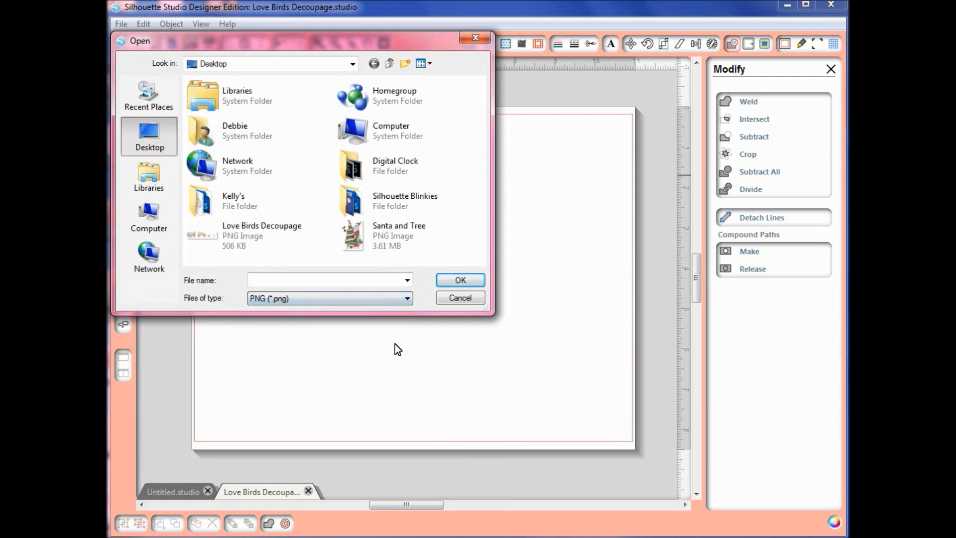
left_click(271, 231)
left_click(459, 282)
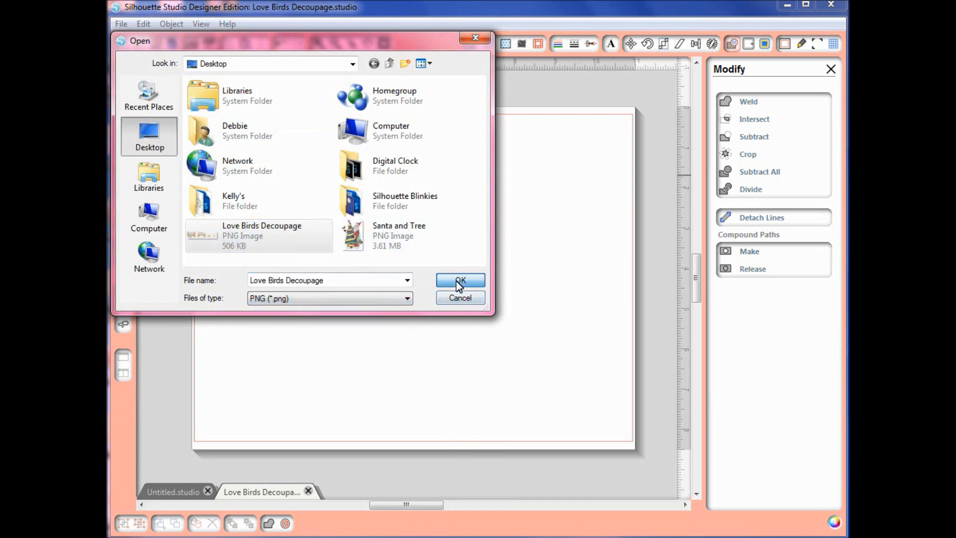
left_click_drag(376, 146, 424, 225)
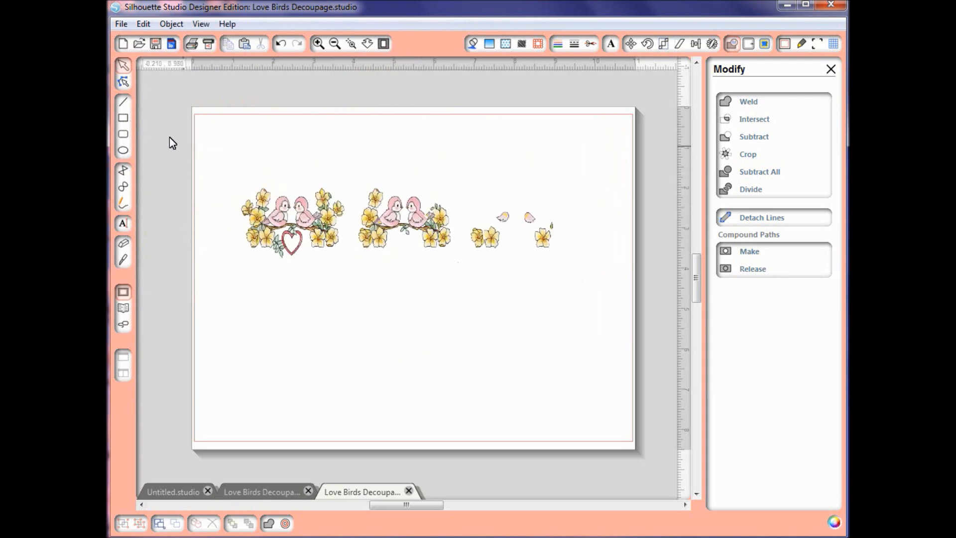
Step: Draw a rectangle around the wings-and-flowers motif, adjust it to about 2.4 by 1.3 in, and crop the image to it
left_click(123, 118)
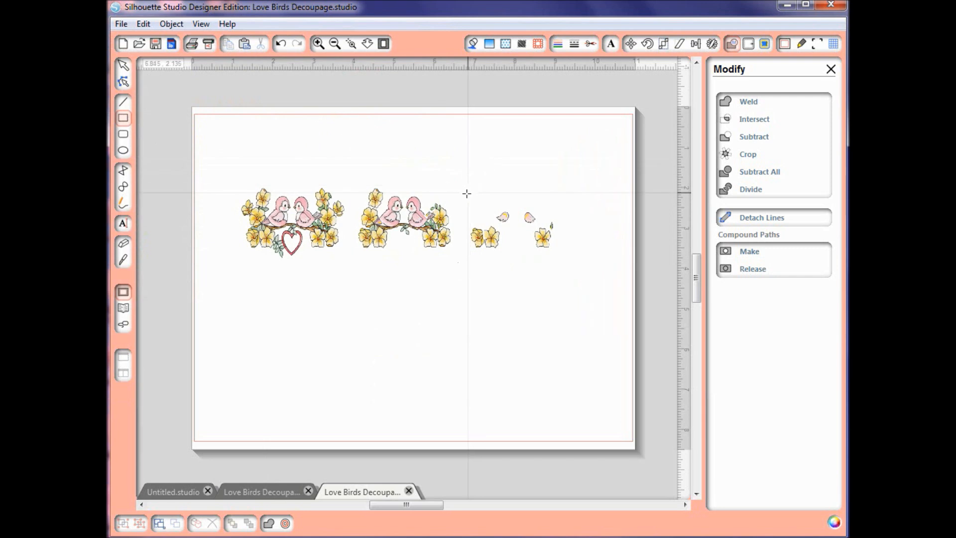
mouse_move(463, 193)
left_mouse_down()
mouse_move(496, 249)
mouse_move(581, 255)
mouse_move(563, 255)
left_mouse_up()
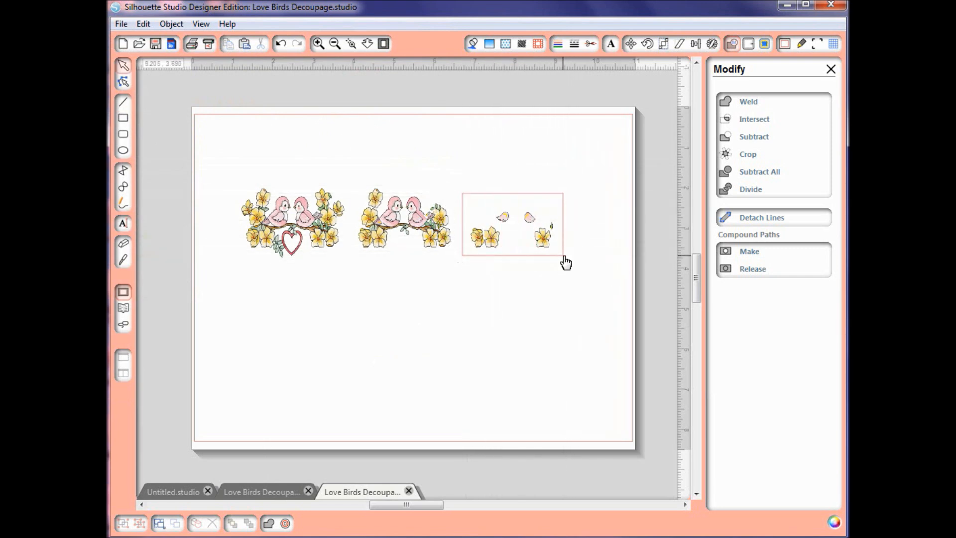
left_click(529, 197)
left_click_drag(514, 191, 515, 199)
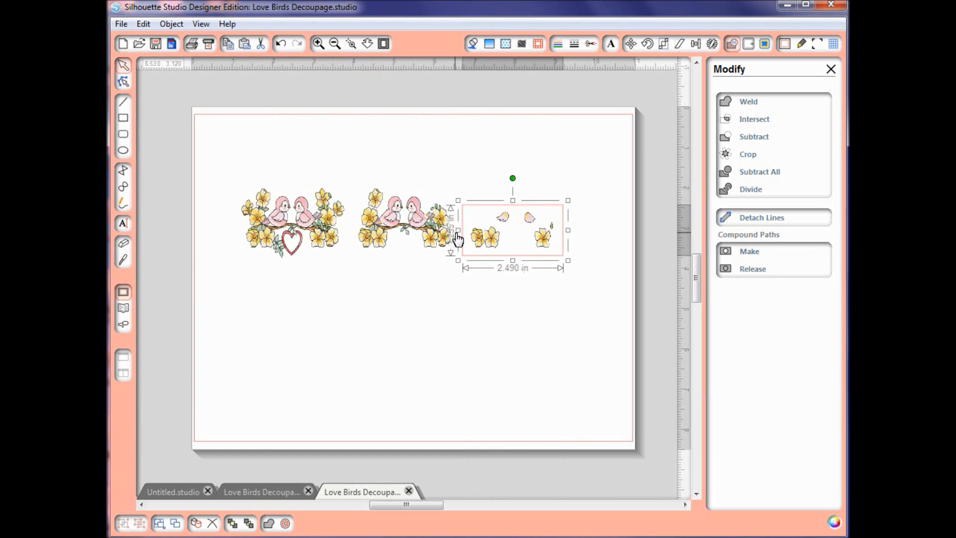
left_click_drag(458, 230, 461, 231)
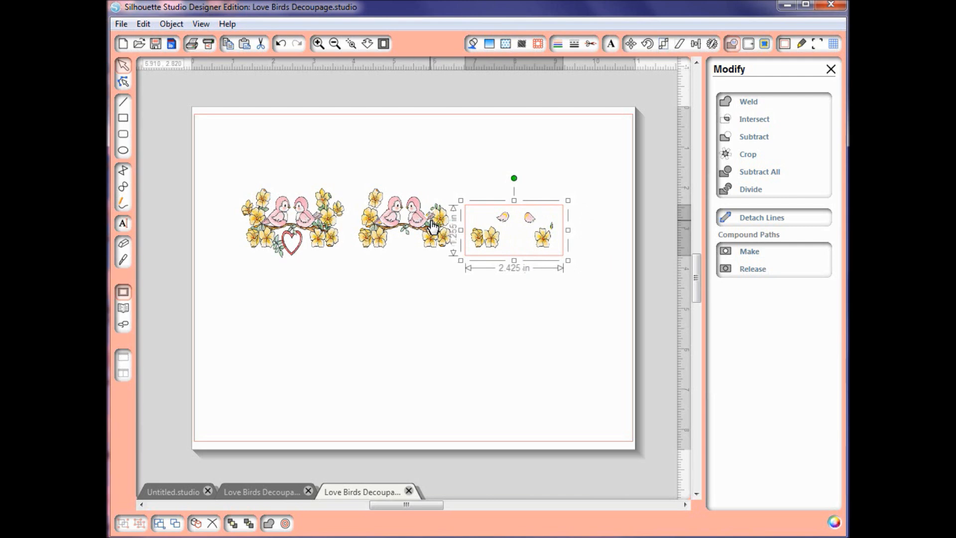
key("ctrl+a")
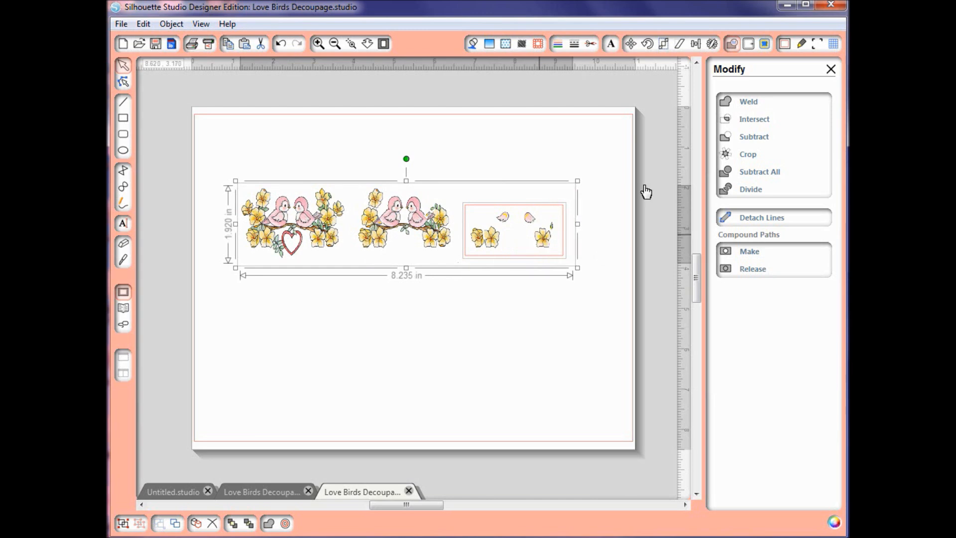
left_click(749, 155)
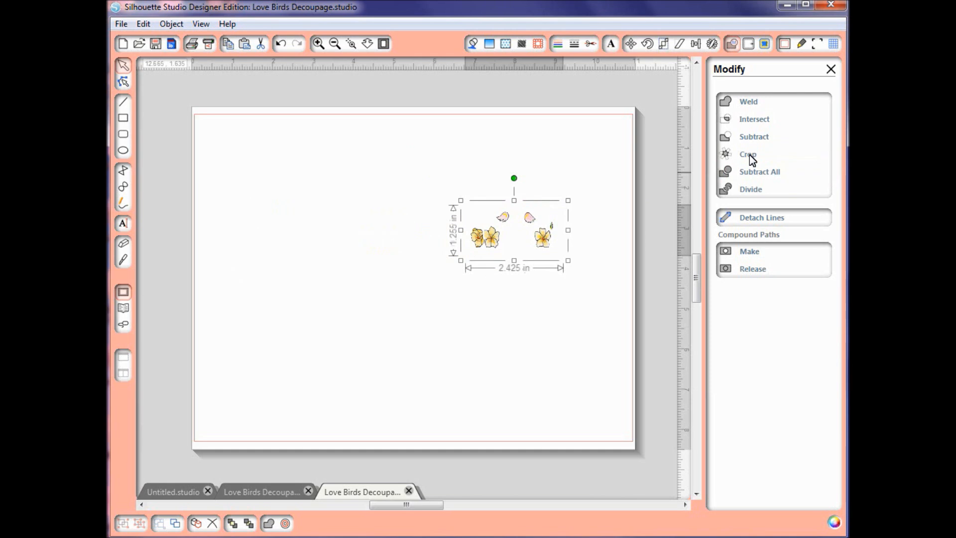
Step: Cut the cropped wings-and-flowers motif and paste it into the Untitled document
right_click(527, 231)
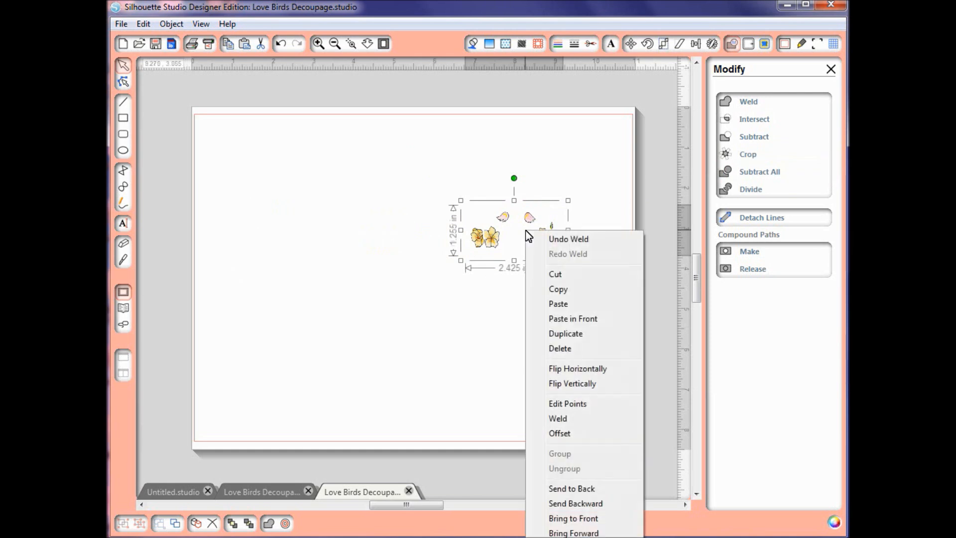
left_click(564, 274)
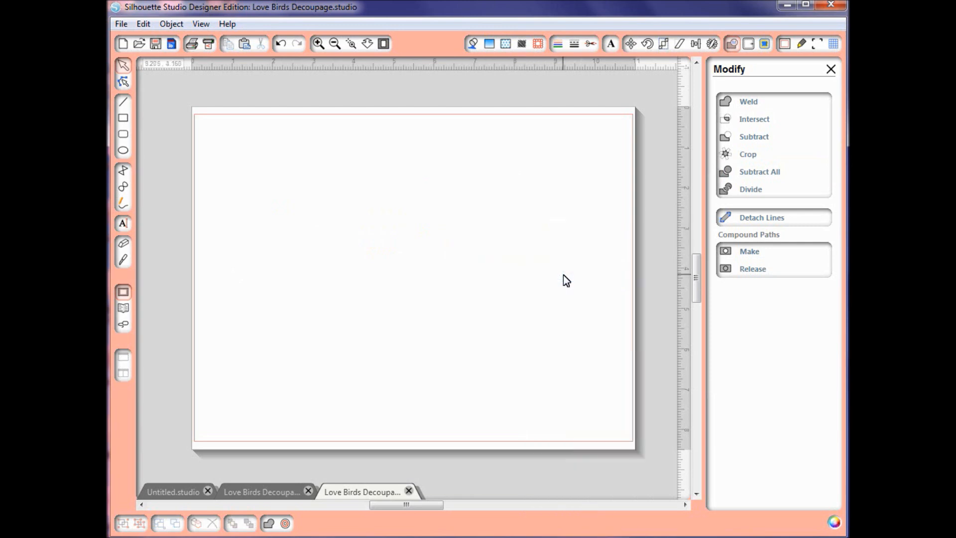
left_click(172, 493)
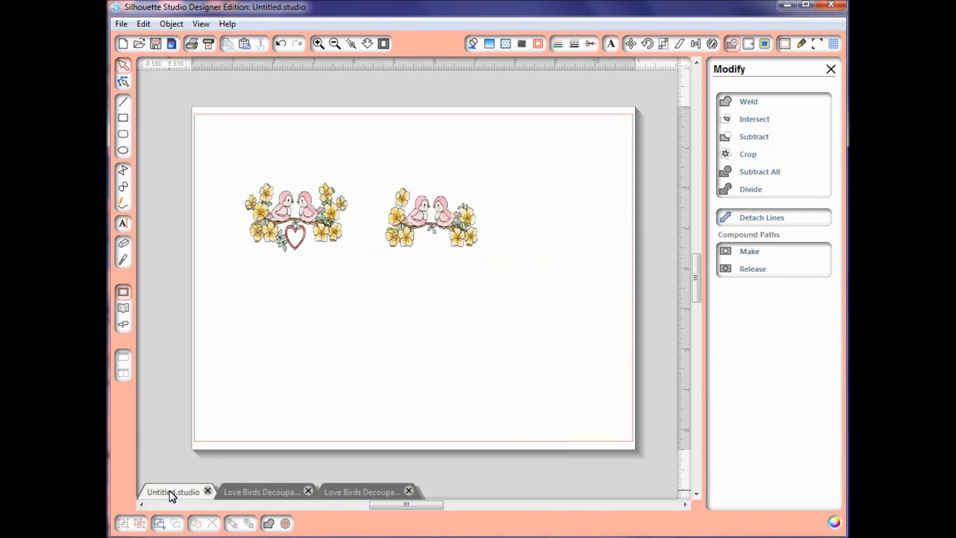
right_click(365, 352)
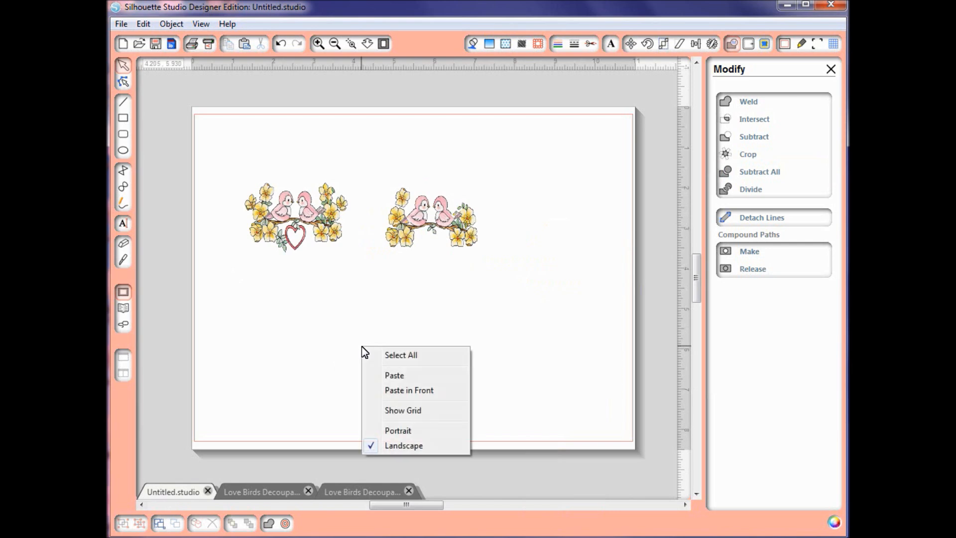
left_click(394, 377)
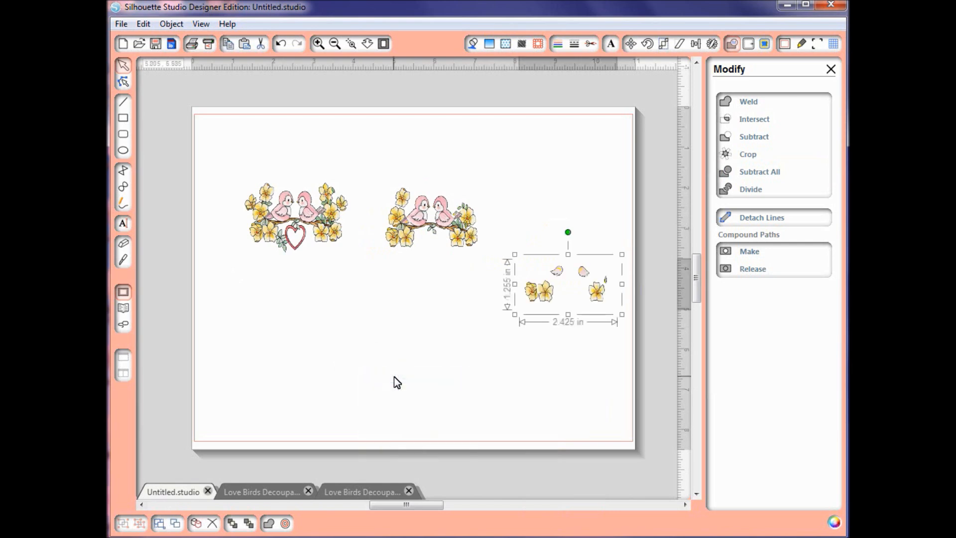
Step: Close all remaining Love Birds Decoupage documents without saving, keeping only the Untitled document open
left_click(279, 494)
left_click(308, 491)
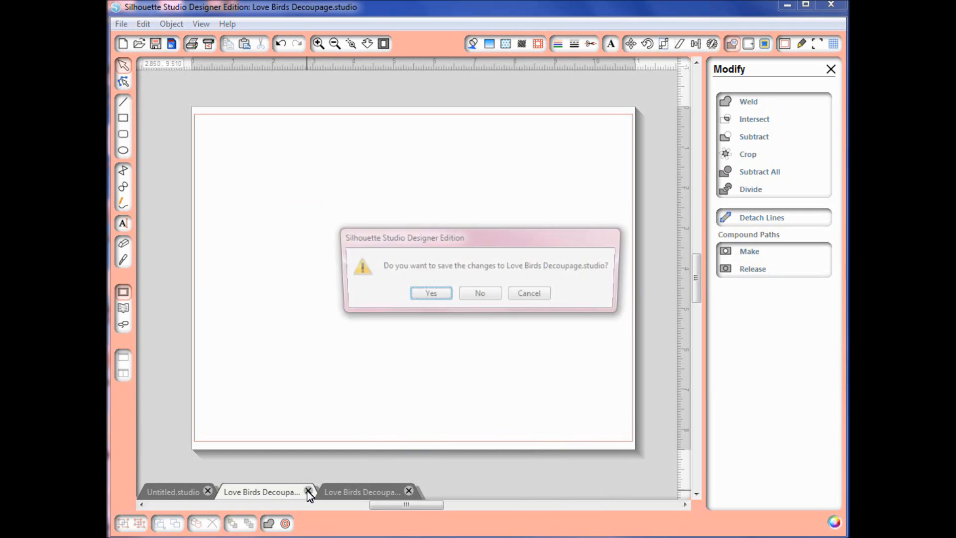
left_click(479, 294)
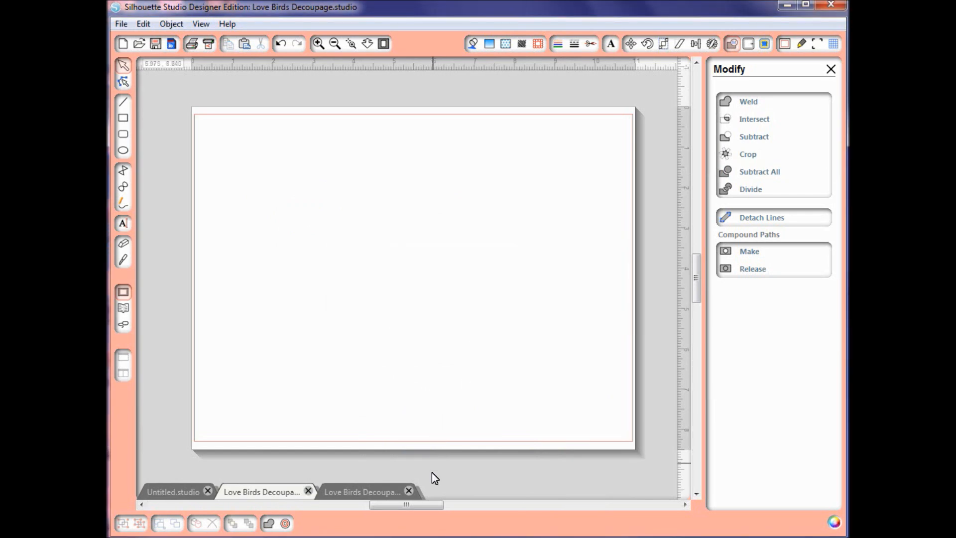
left_click(409, 491)
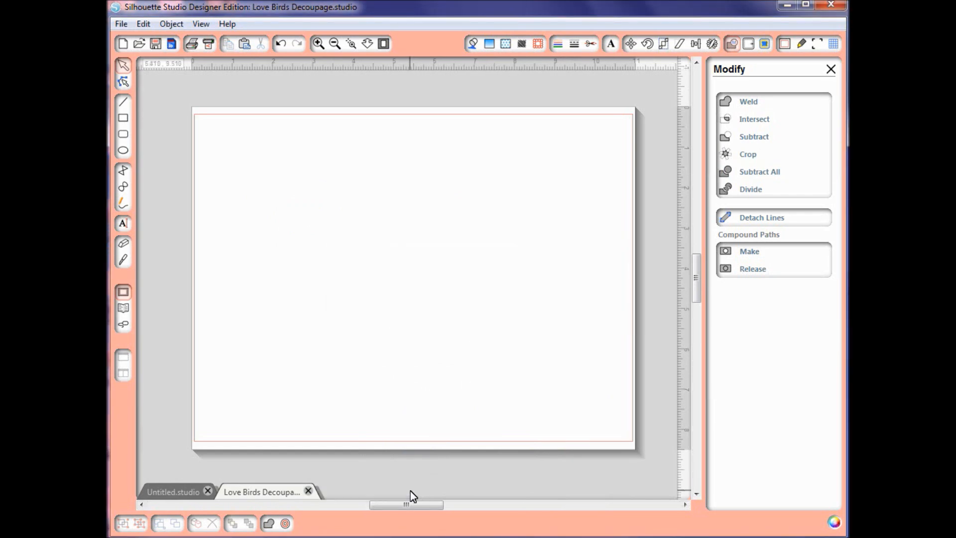
left_click(309, 492)
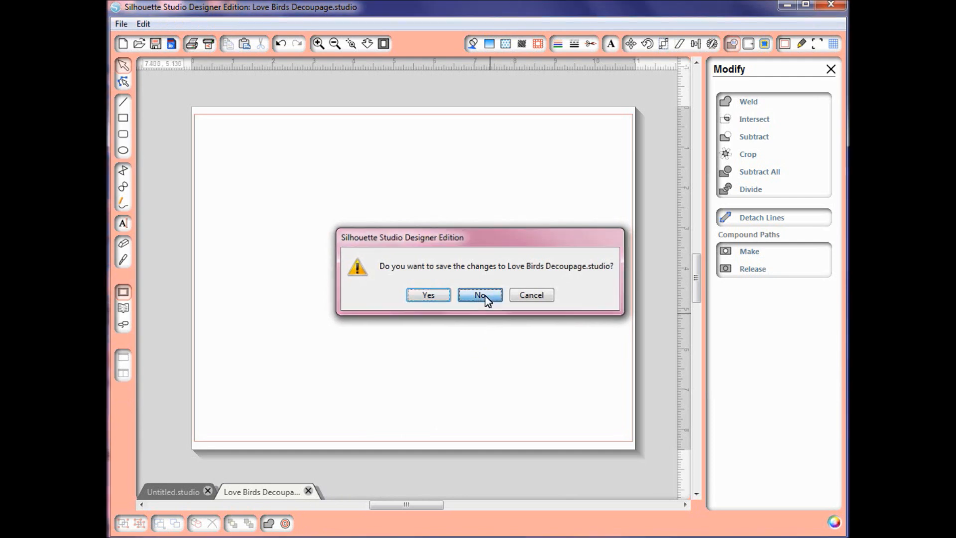
left_click(486, 299)
Step: Arrange the three motifs in a vertical column, with the heart motif above the second birds and the wings and flowers lowest
left_click_drag(548, 299, 414, 391)
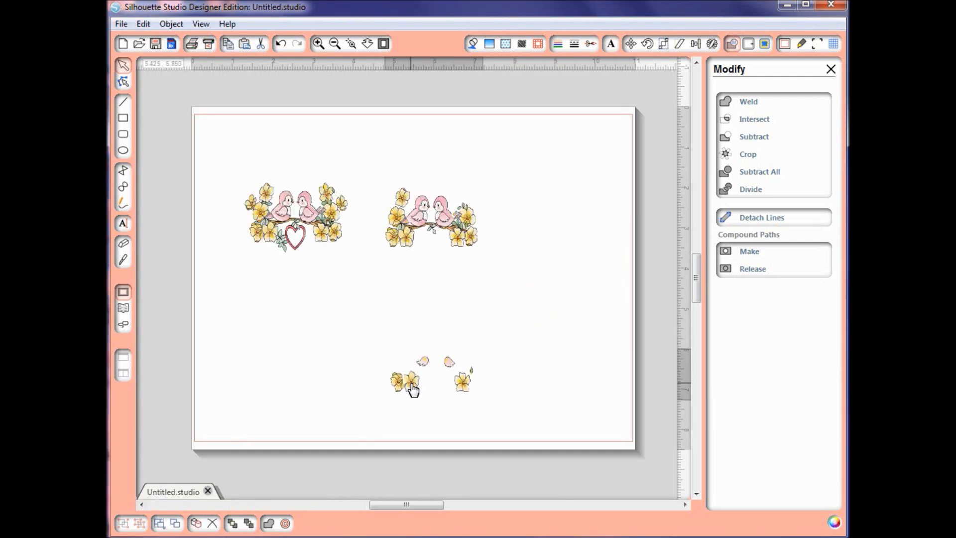
left_click_drag(465, 226, 466, 307)
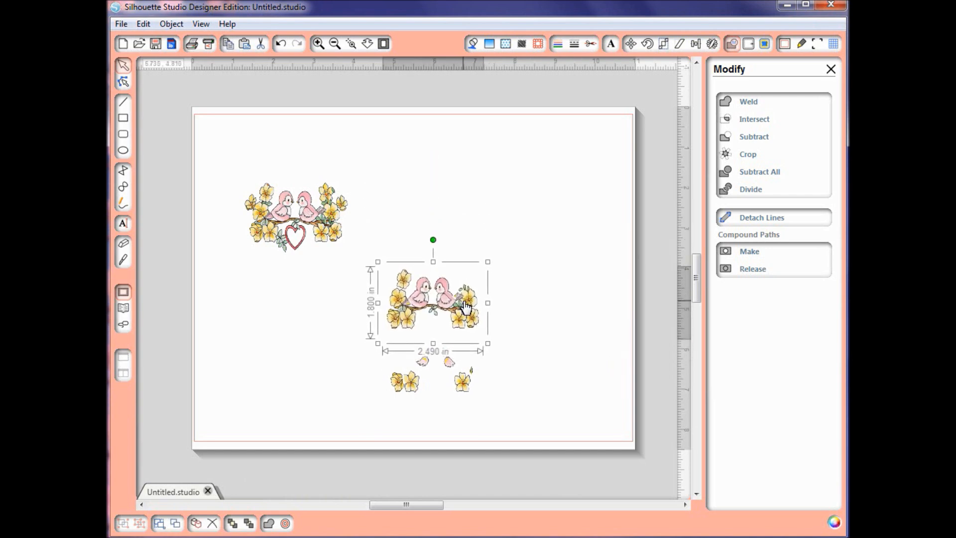
double_click(302, 202)
left_click_drag(302, 202, 436, 195)
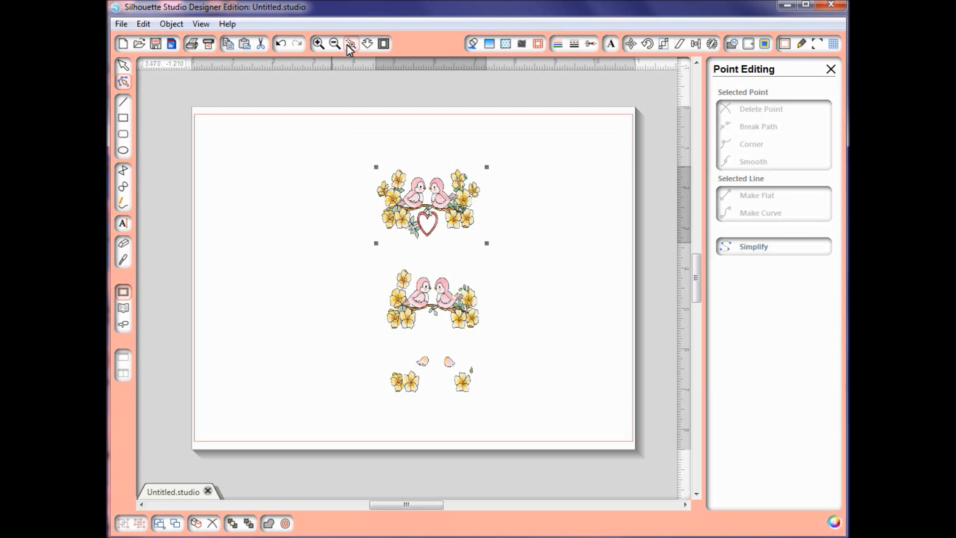
Step: Select a trace area of about 2.8 by 2.1 in around the heart motif
left_click_drag(352, 141, 523, 420)
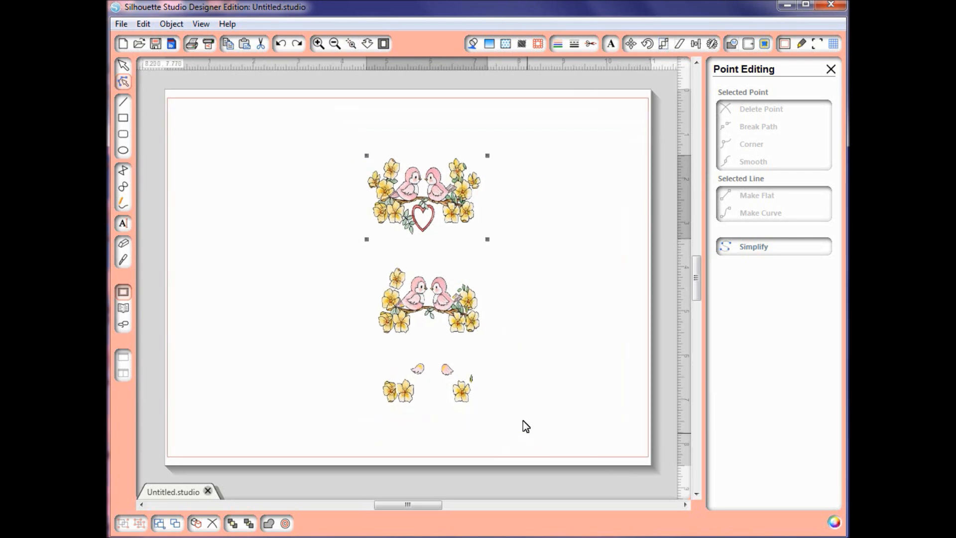
left_click(594, 266)
left_click_drag(695, 283, 695, 274)
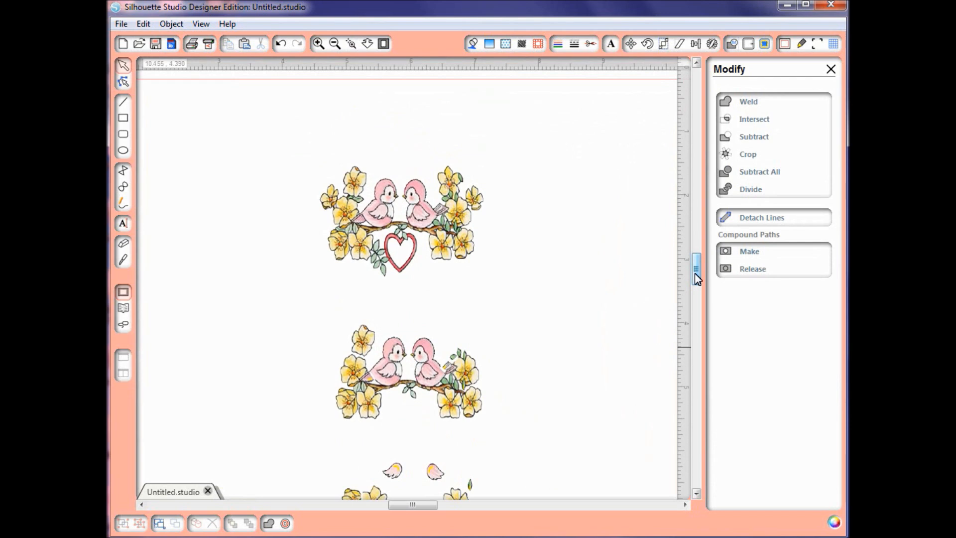
left_click(766, 48)
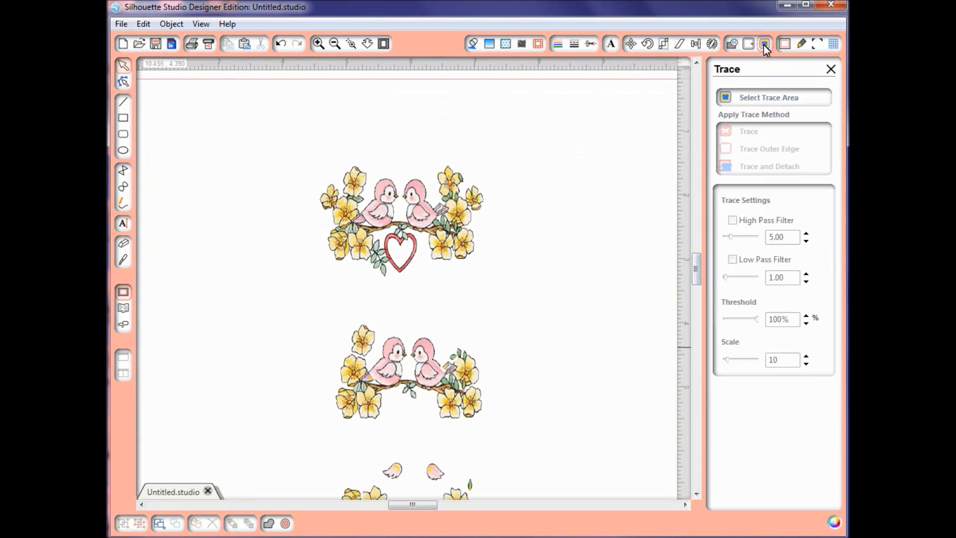
left_click(751, 101)
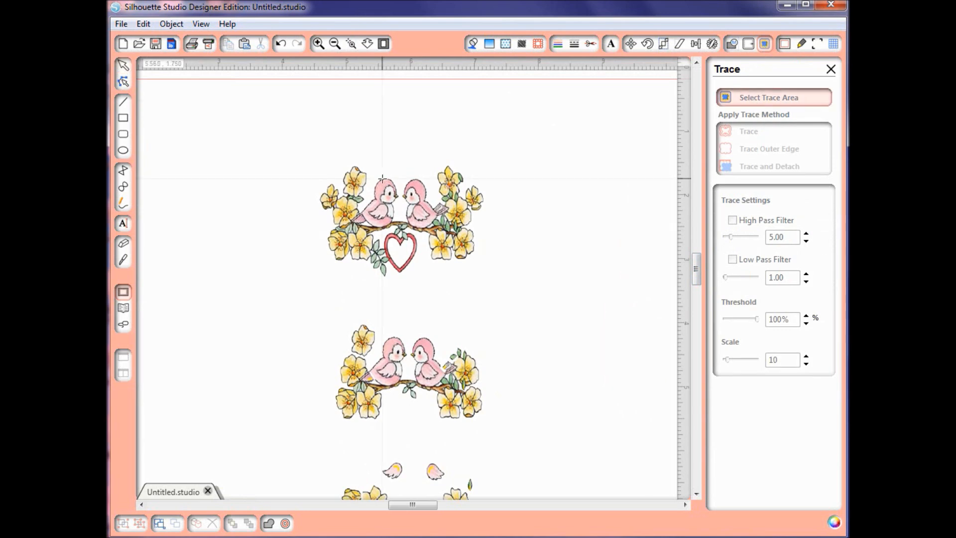
mouse_move(307, 152)
left_mouse_down()
mouse_move(355, 245)
mouse_move(404, 274)
mouse_move(489, 286)
left_mouse_up()
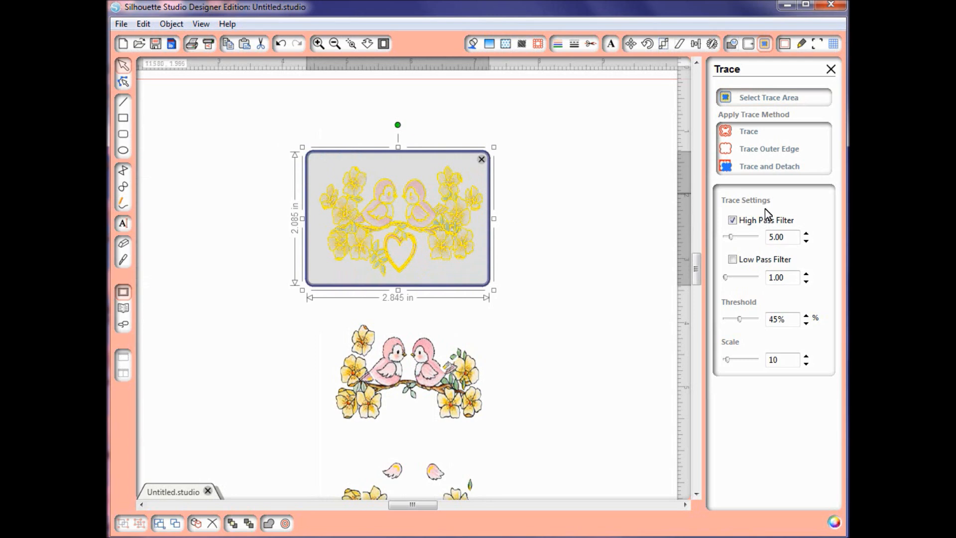
Step: Trace the heart motif with the High Pass Filter turned off and the threshold set to 100%
left_click(735, 220)
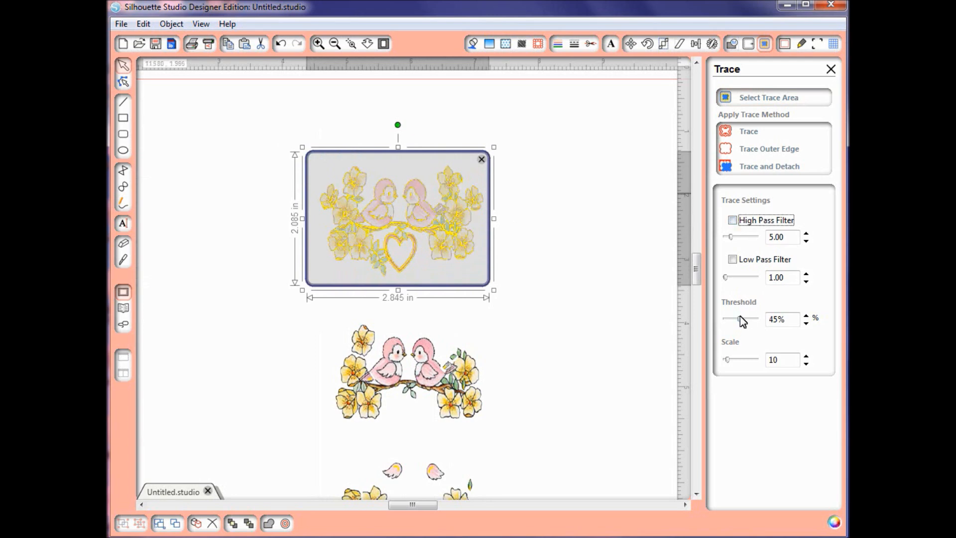
left_click_drag(740, 317, 746, 317)
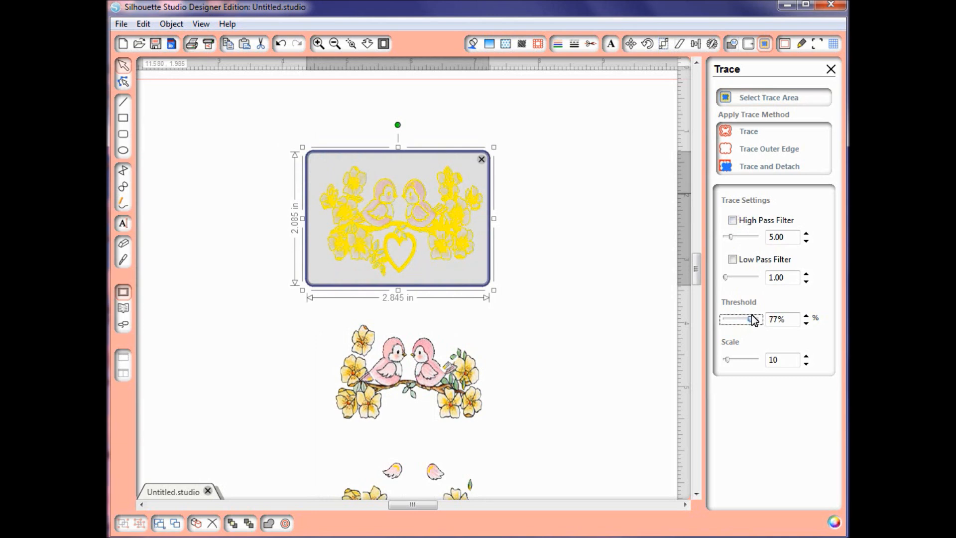
left_click_drag(753, 316, 757, 316)
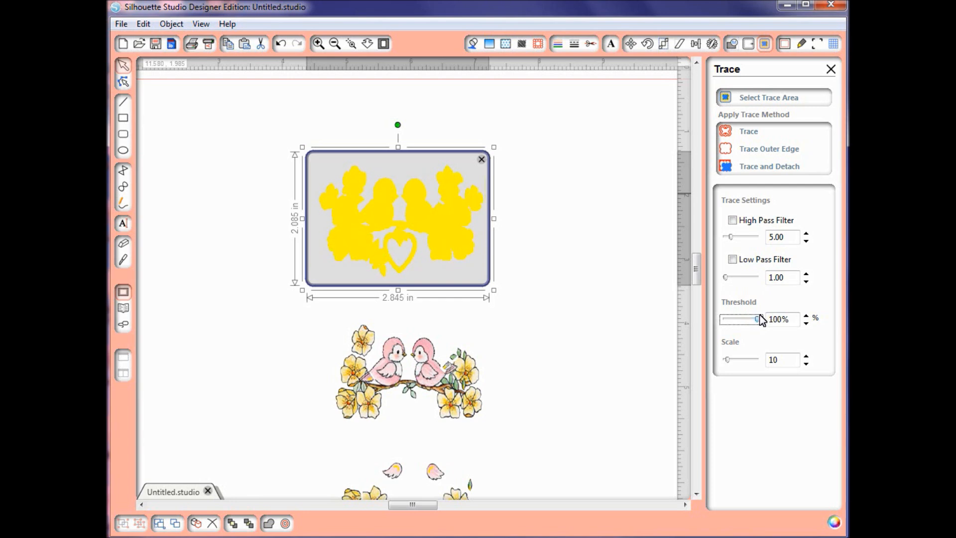
left_click(351, 45)
mouse_move(274, 120)
left_mouse_down()
mouse_move(402, 325)
mouse_move(542, 330)
left_mouse_up()
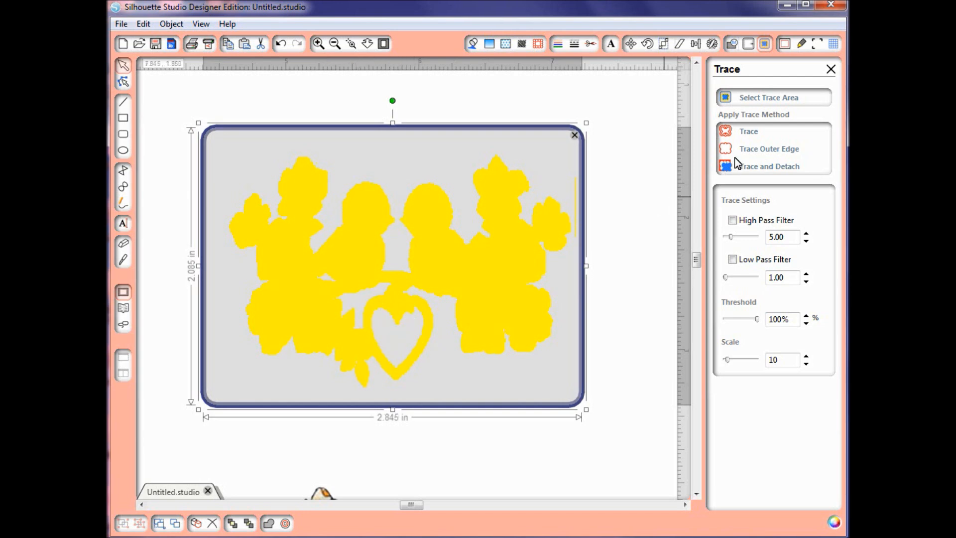
left_click(744, 130)
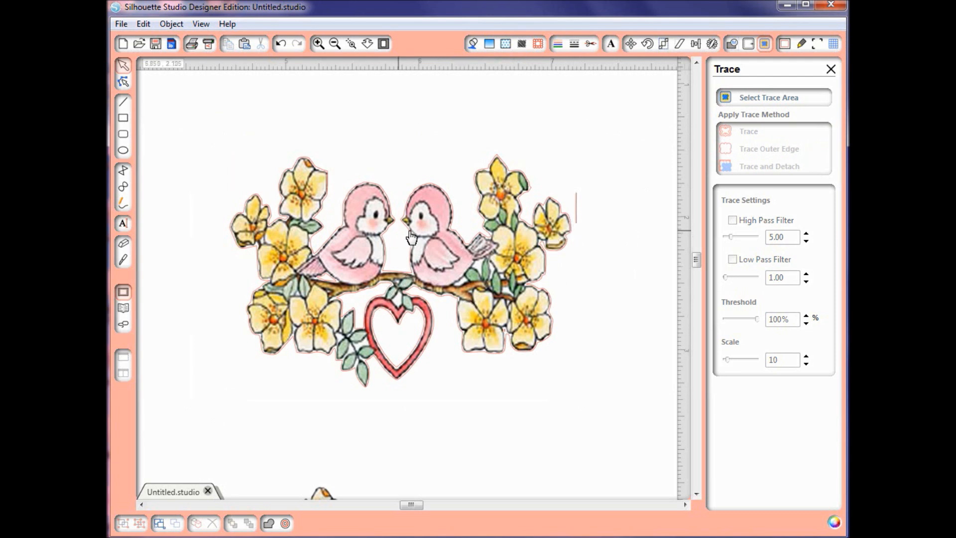
Step: Move the heart motif image down off its trace lines and release the traced outline's compound path
left_click_drag(422, 249, 406, 441)
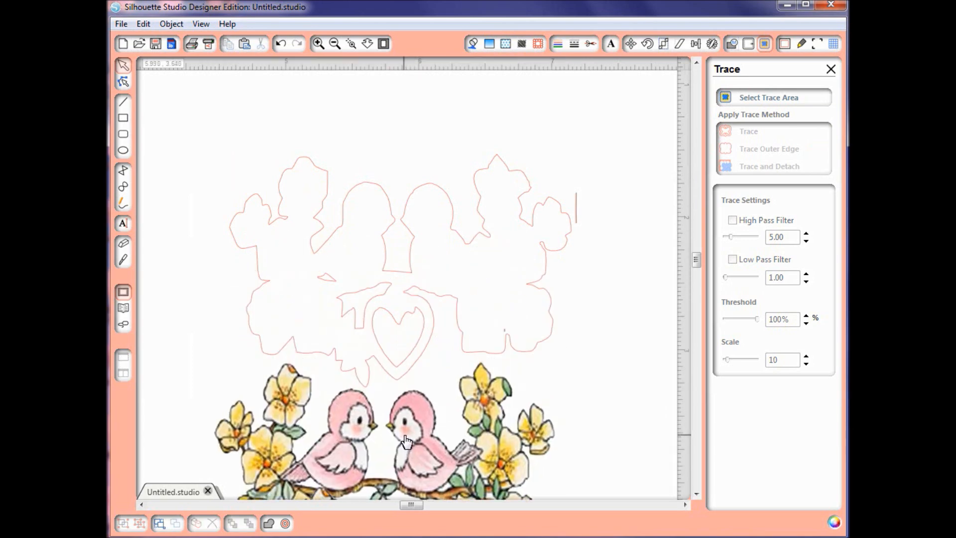
right_click(465, 248)
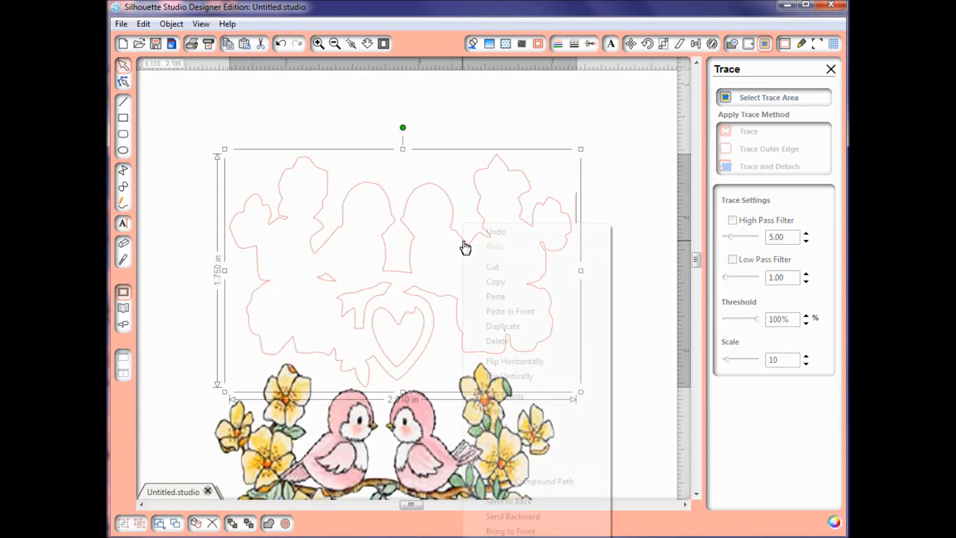
left_click(529, 482)
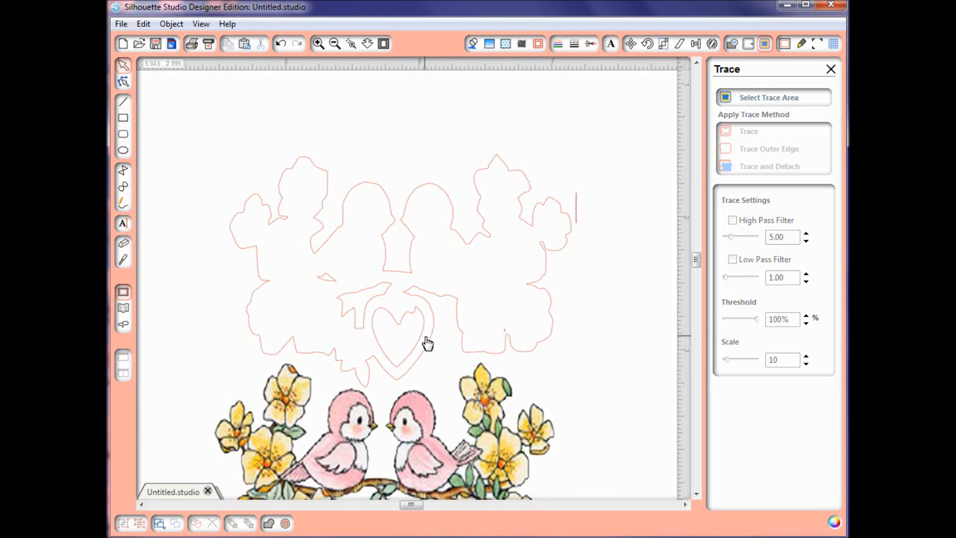
Step: Delete the stray vertical line beside the far right flower and the tiny speck above the lower right flowers from the trace
left_click(329, 278)
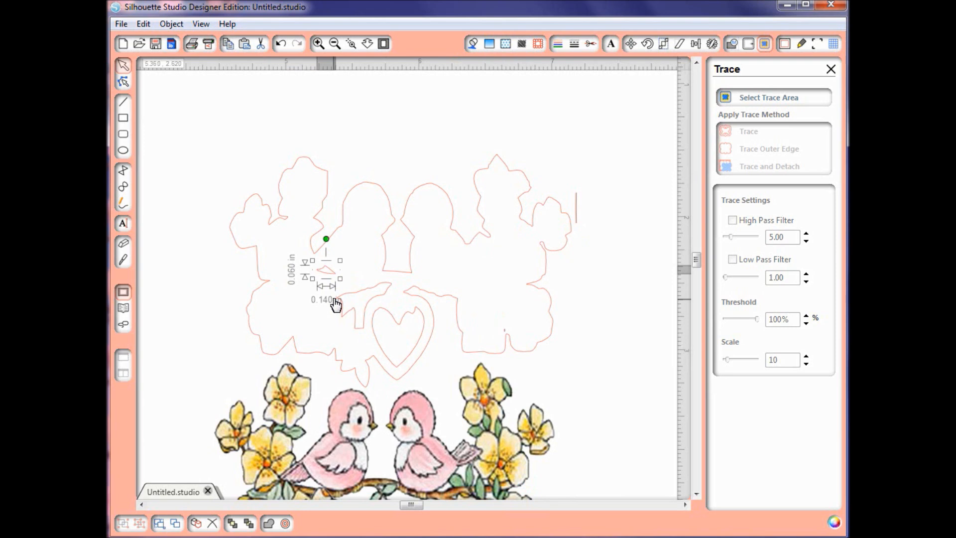
left_click(282, 49)
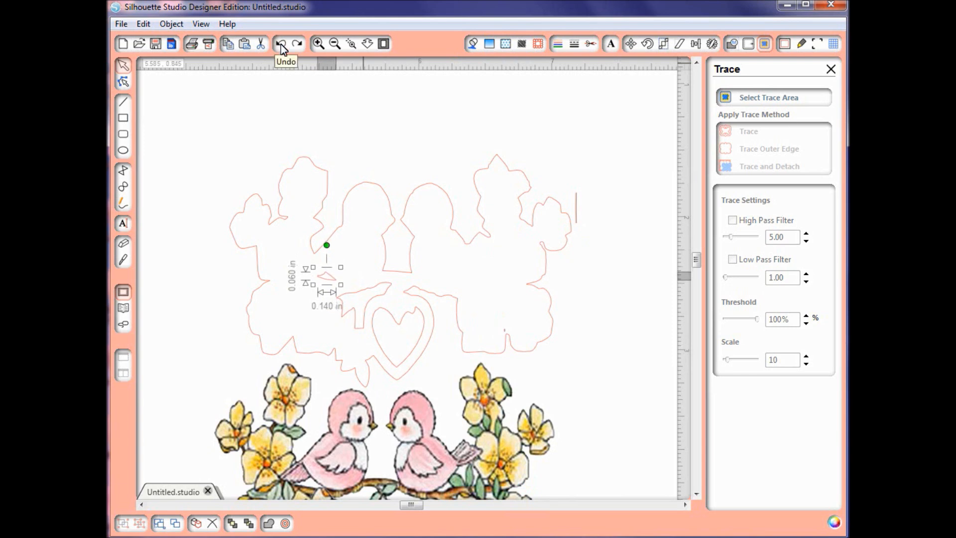
left_click(575, 206)
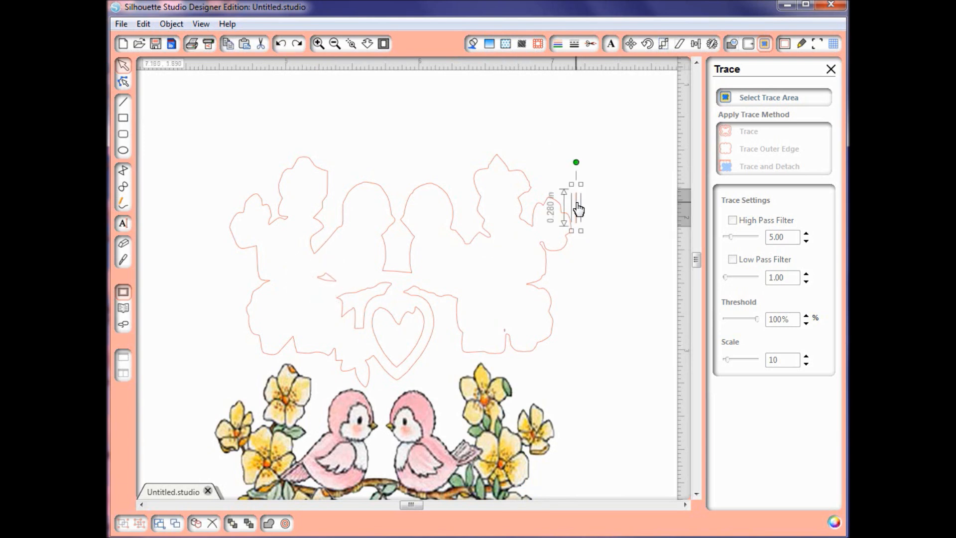
key("Delete")
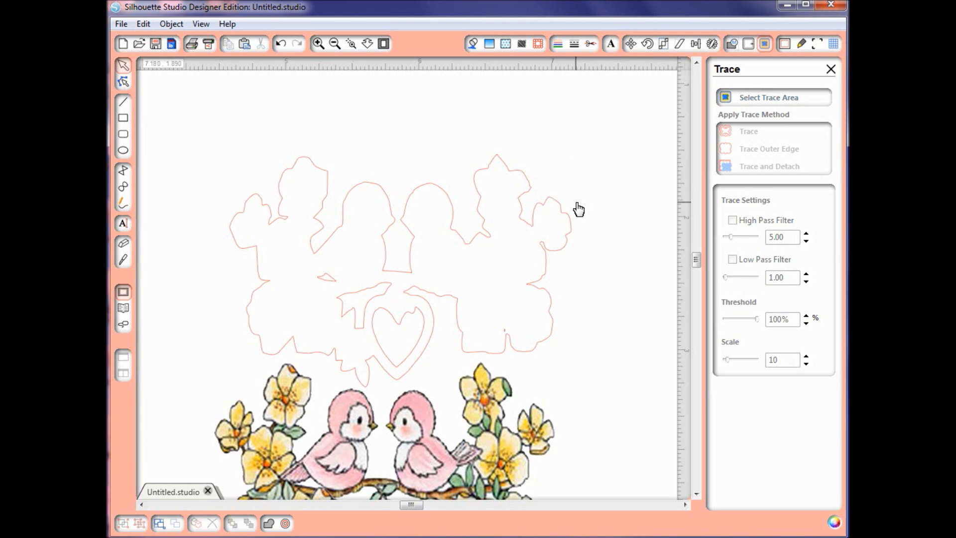
left_click(506, 337)
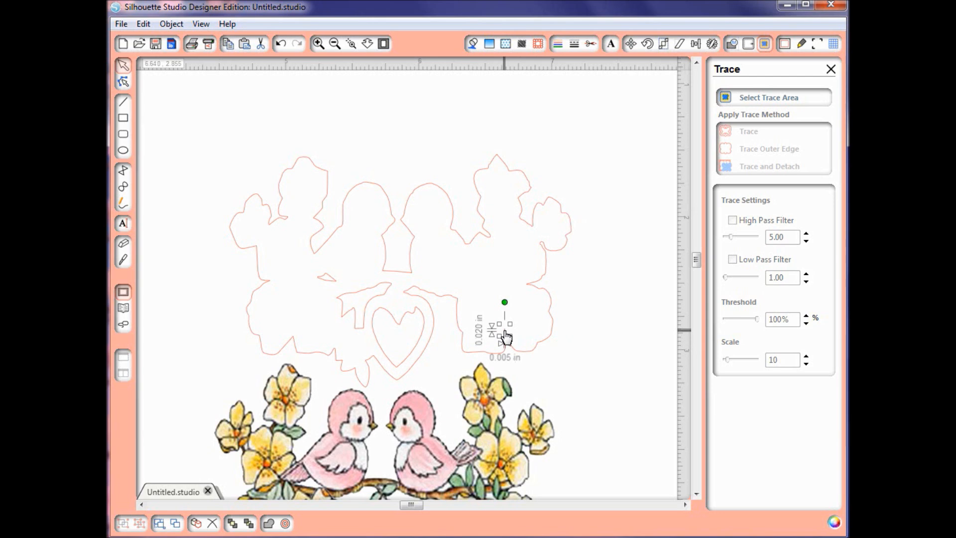
key("Delete")
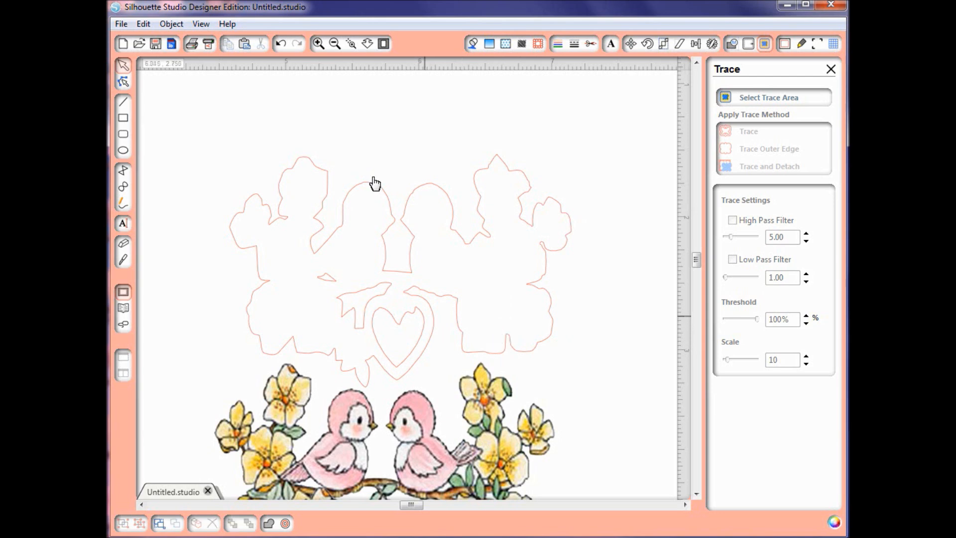
Step: Move the heart motif image back up and align it precisely inside its traced outline
mouse_move(214, 126)
left_mouse_down()
mouse_move(461, 363)
mouse_move(561, 397)
mouse_move(598, 397)
left_mouse_up()
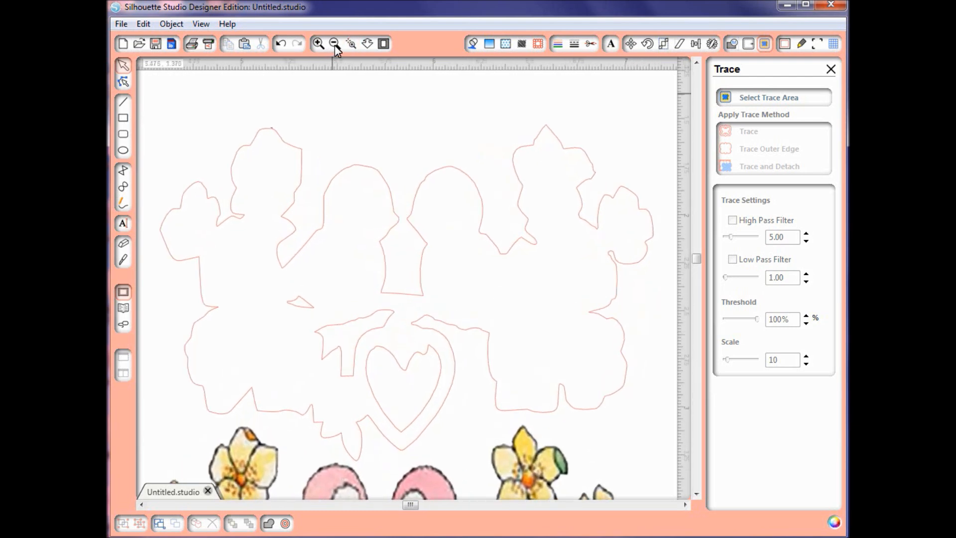
left_click(538, 473)
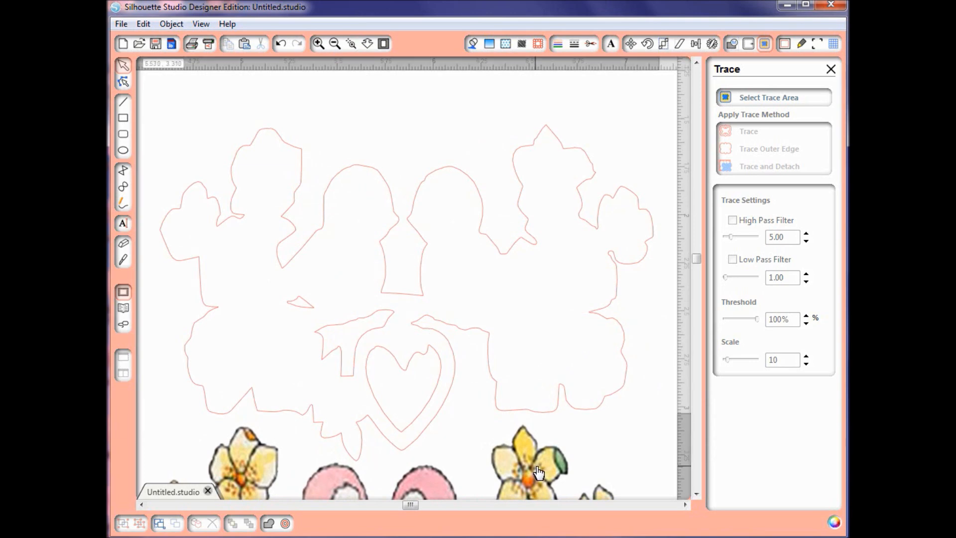
mouse_move(539, 472)
left_mouse_down()
mouse_move(551, 166)
mouse_move(561, 172)
left_mouse_up()
left_click_drag(567, 179, 561, 177)
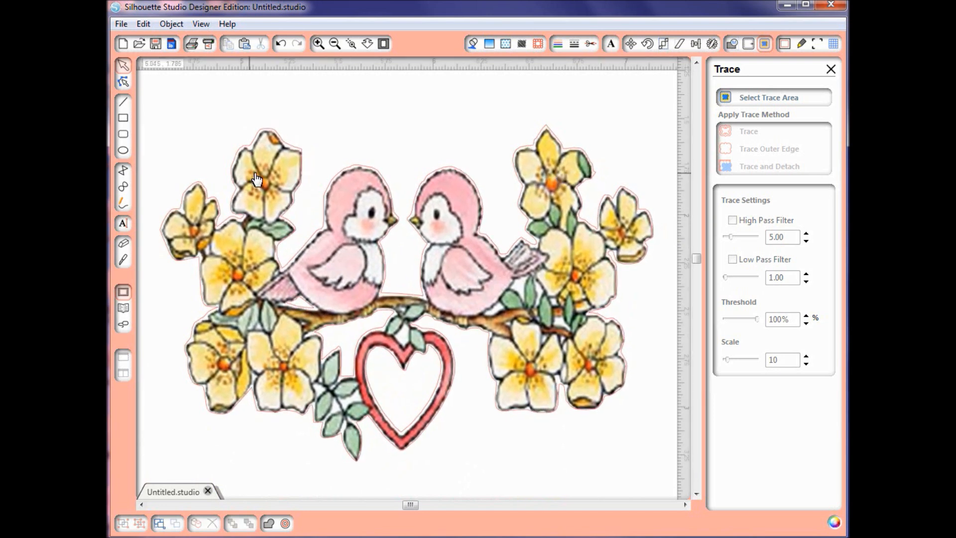
left_click_drag(258, 175, 259, 179)
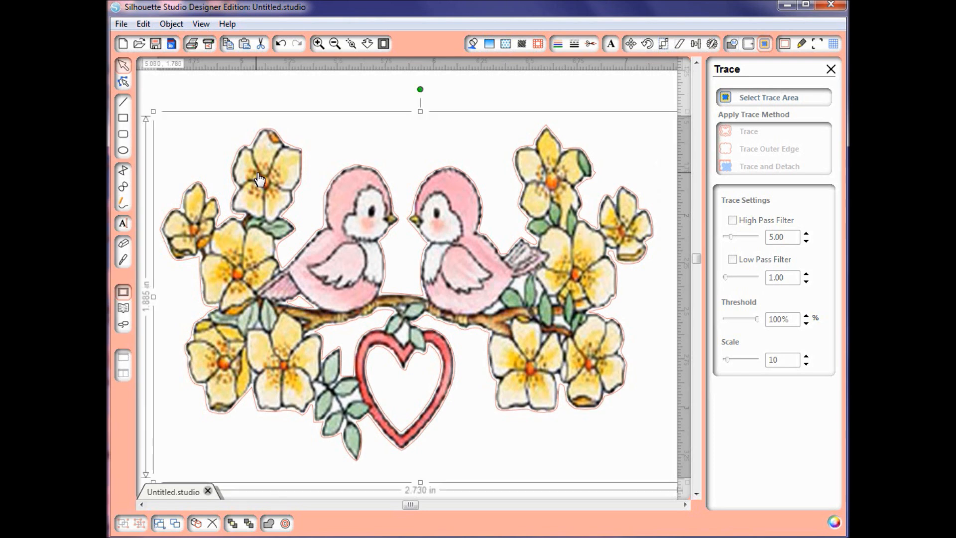
Step: Adjust the points of the small triangular cut-out between the left bird's tail and the branch to follow the artwork
double_click(304, 309)
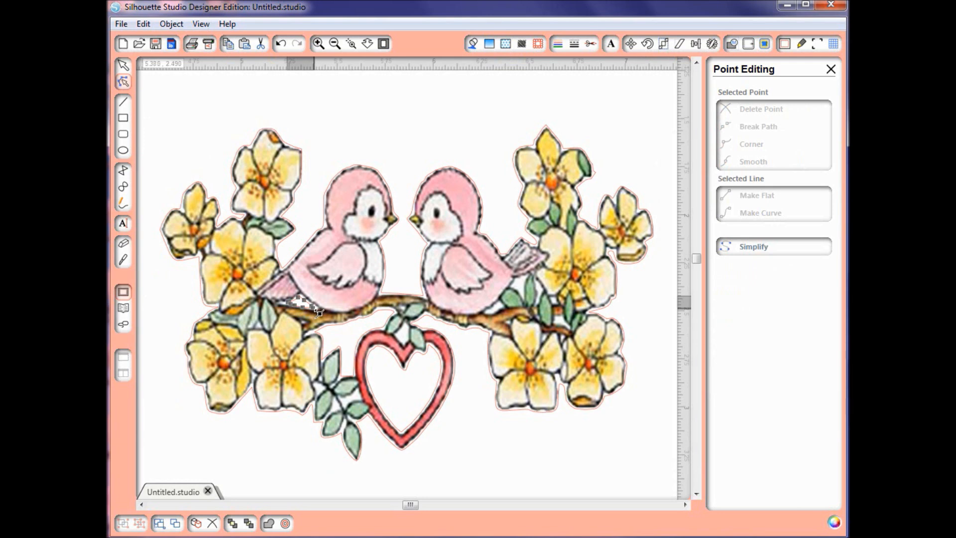
left_click(319, 311)
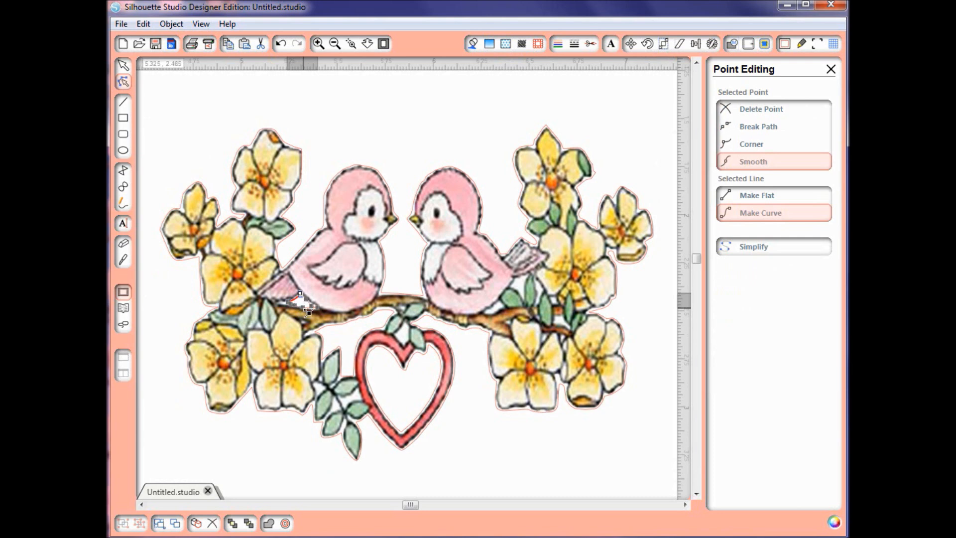
left_click_drag(311, 307, 313, 304)
left_click(307, 307)
Step: Adjust the points of the cut-out between the branch, leaves and heart so its upper edge follows the underside of the branch
left_click(322, 336)
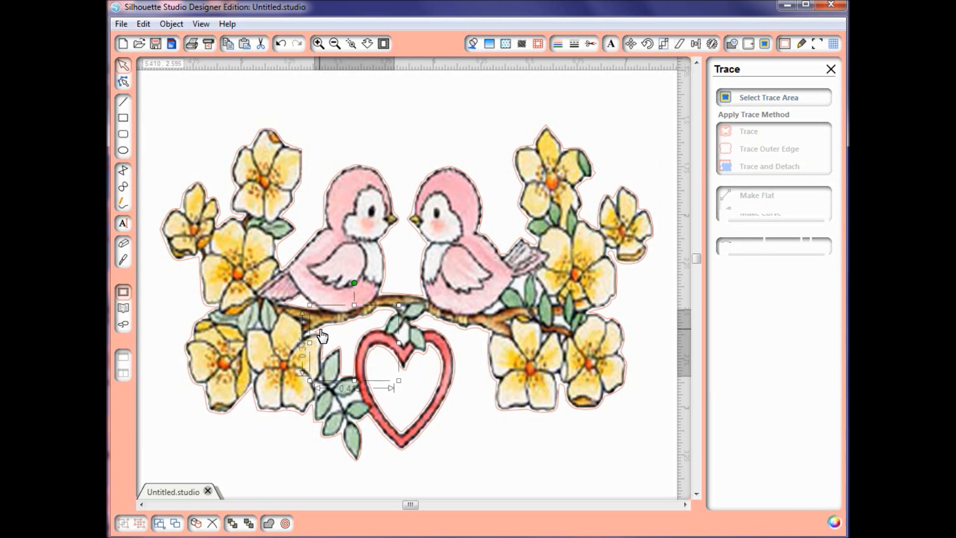
double_click(323, 336)
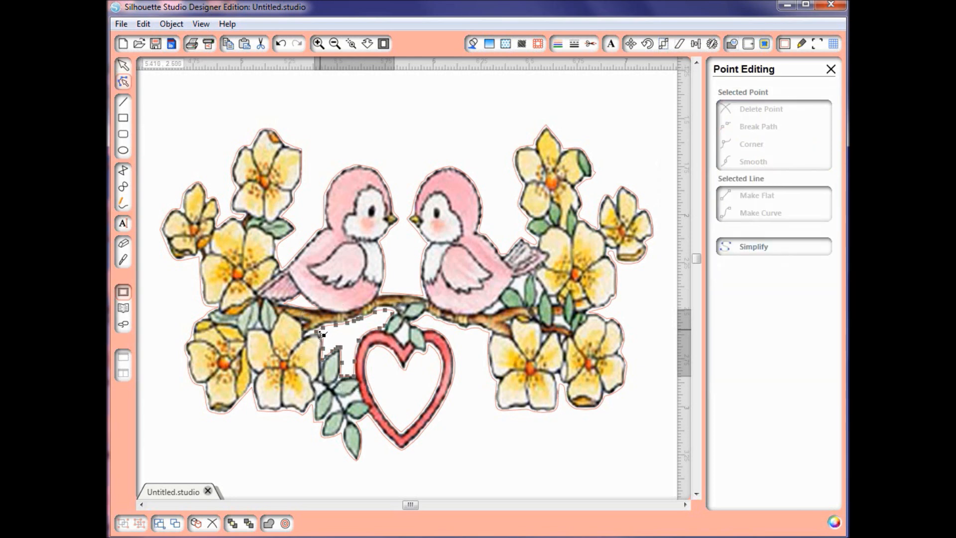
left_click(322, 336)
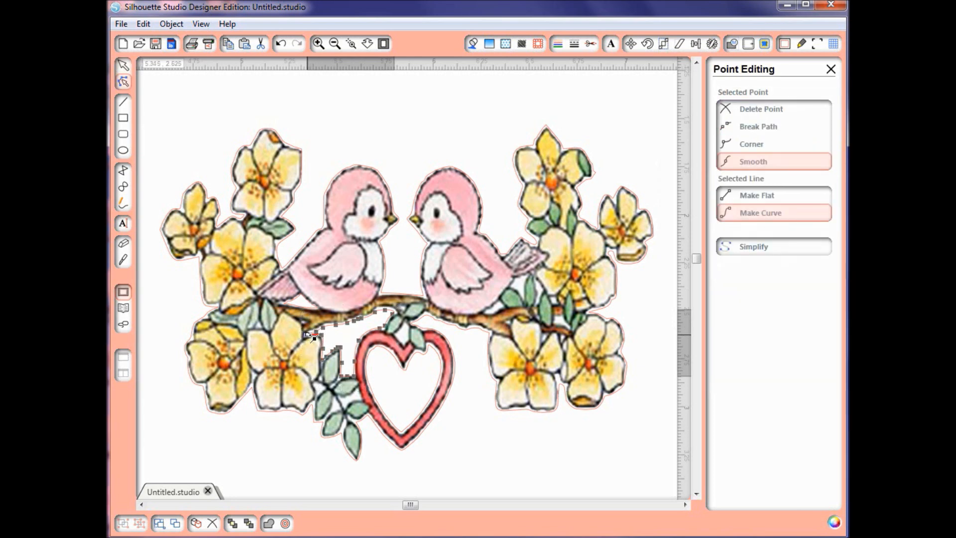
left_click_drag(313, 339, 315, 328)
left_click_drag(325, 327, 322, 325)
left_click(341, 328)
left_click(356, 325)
left_click(388, 313)
left_click(388, 313)
left_click(393, 315)
left_click(383, 308)
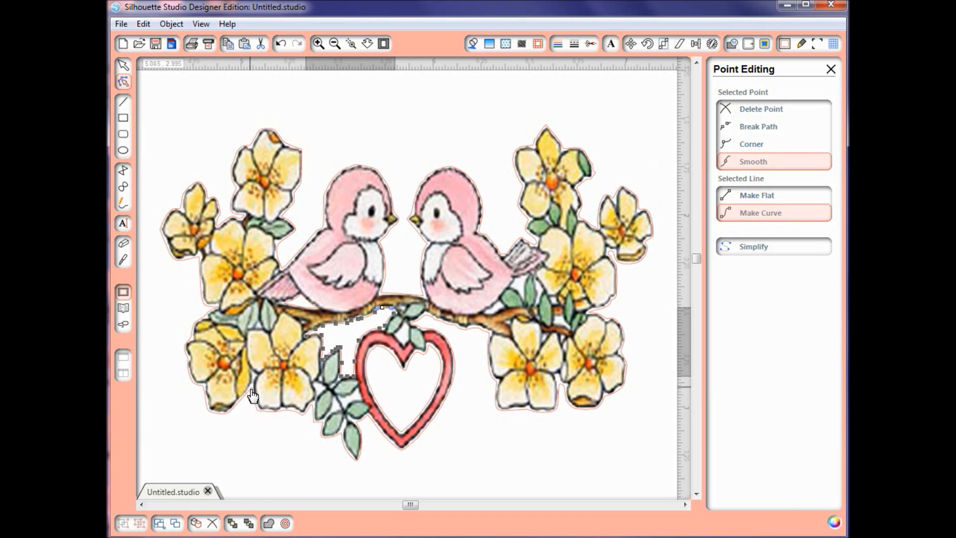
left_click(302, 450)
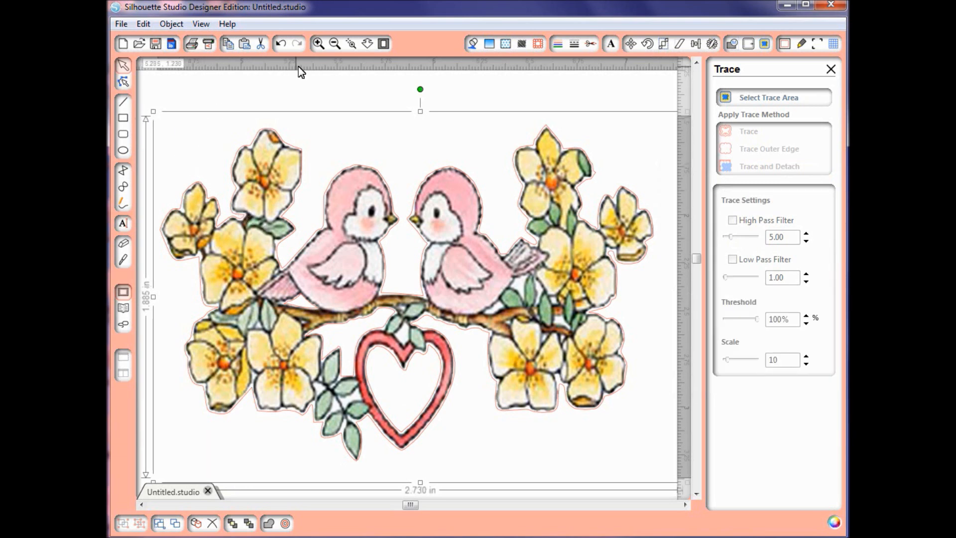
Step: Select the heart motif image together with all its cut lines and group them
left_click(336, 43)
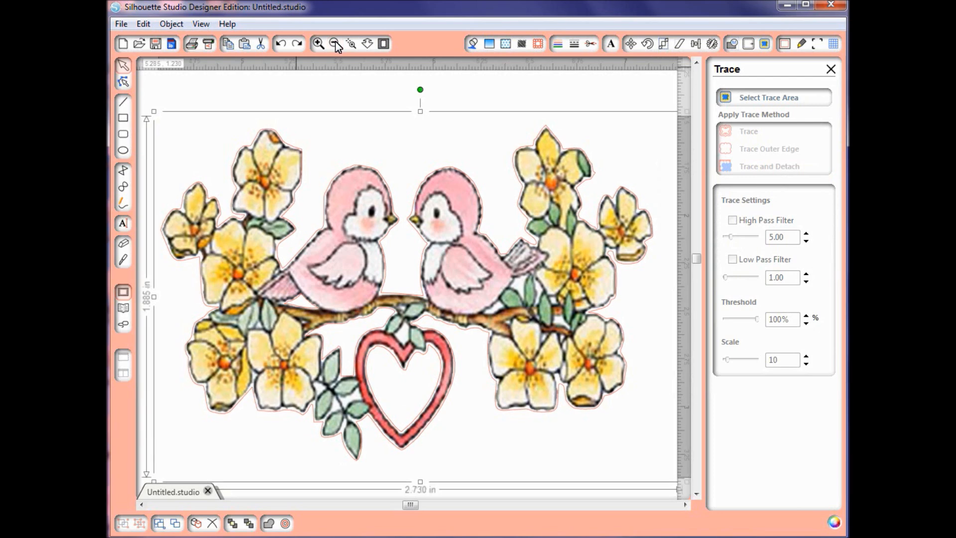
left_click(337, 43)
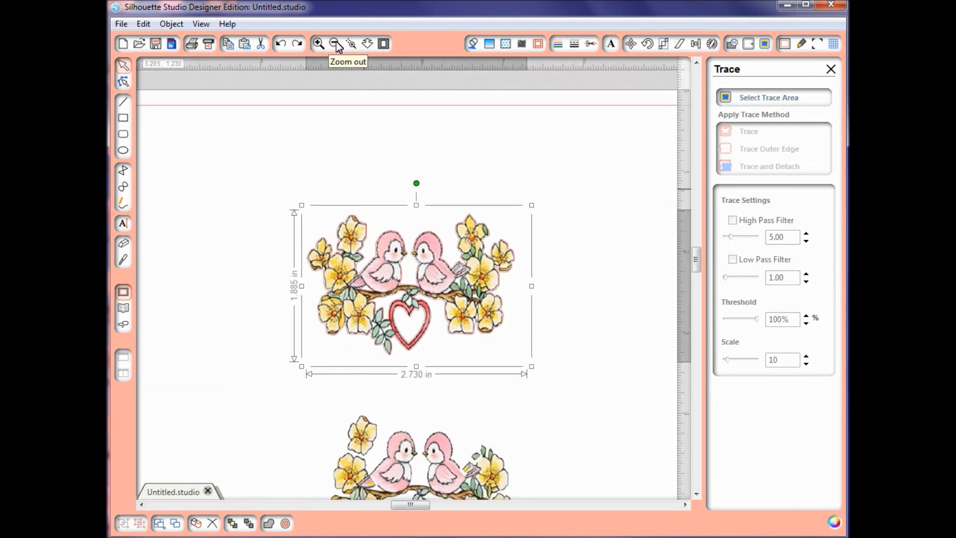
left_click(253, 197)
left_click_drag(246, 169, 566, 382)
right_click(471, 298)
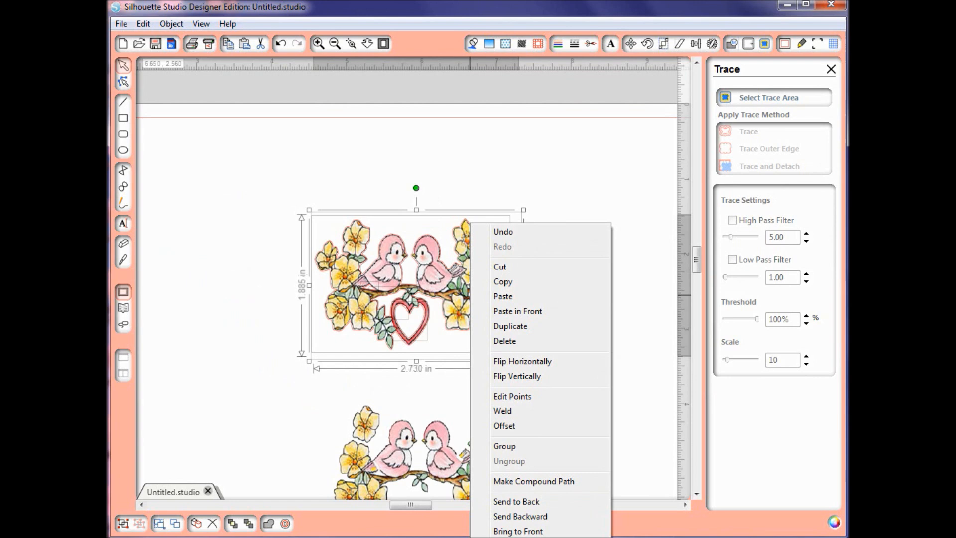
left_click(119, 520)
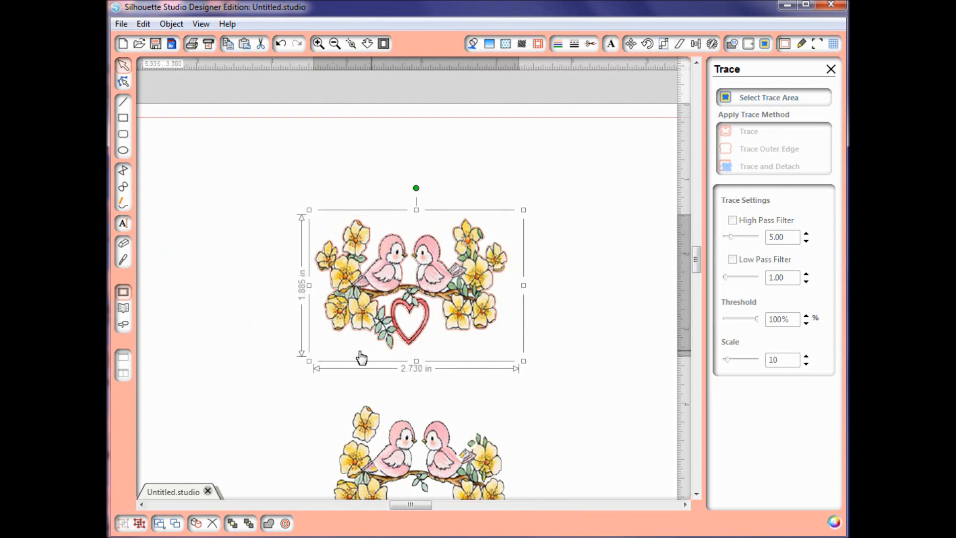
Step: Reposition the grouped heart motif slightly higher on the page, above the second birds motif
left_click_drag(438, 308, 429, 276)
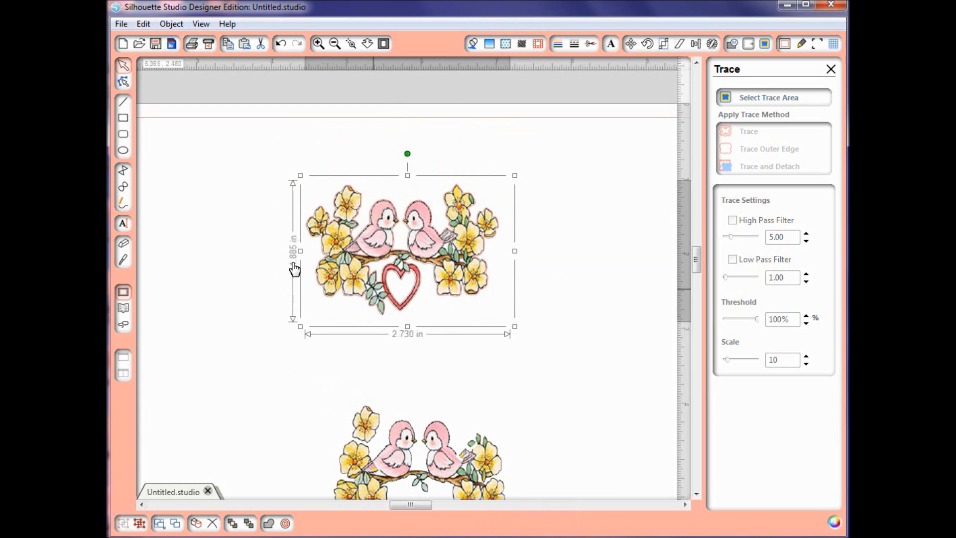
left_click_drag(431, 255, 435, 276)
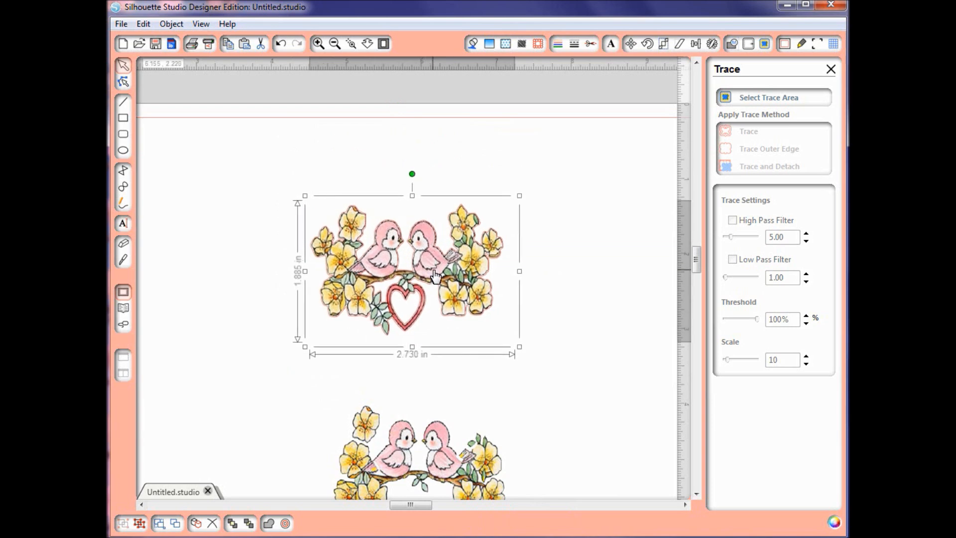
left_click(335, 44)
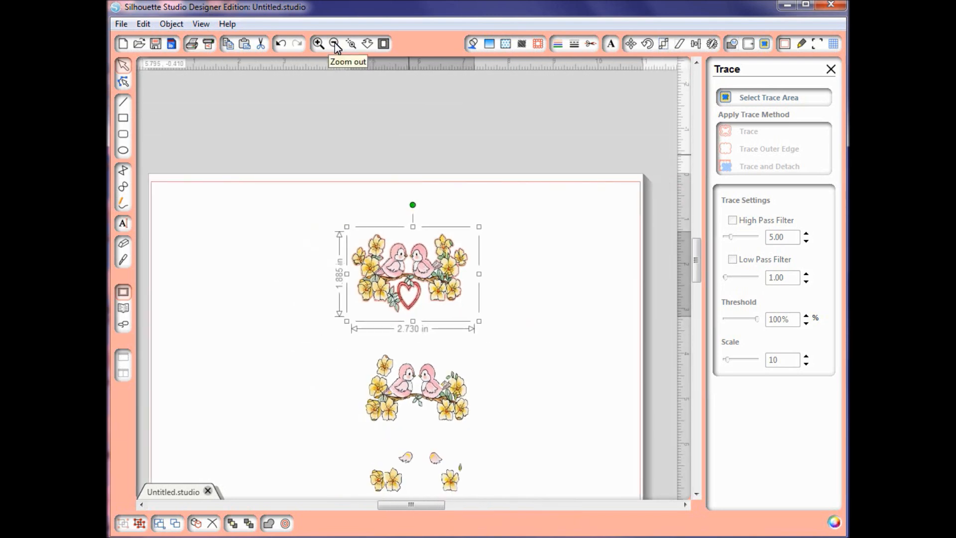
left_click(336, 45)
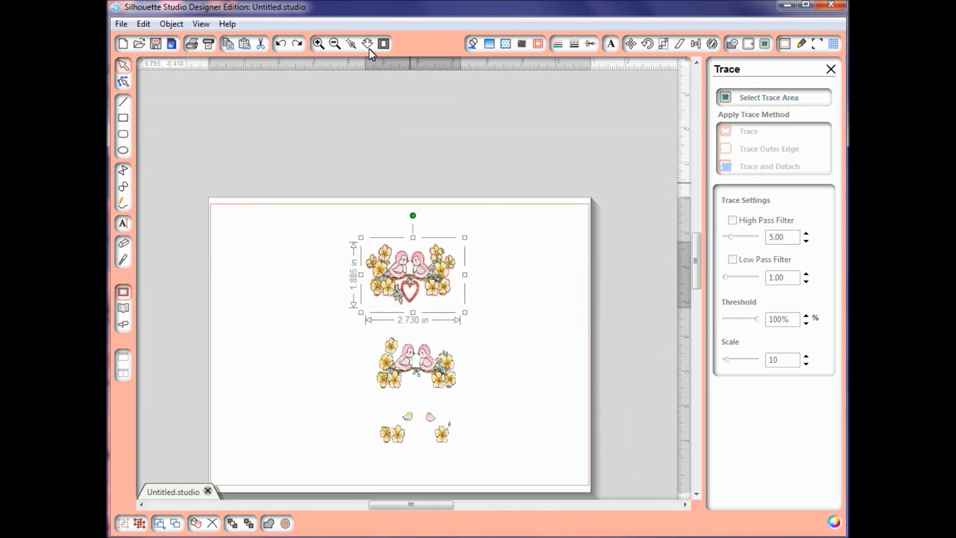
left_click_drag(697, 259, 706, 283)
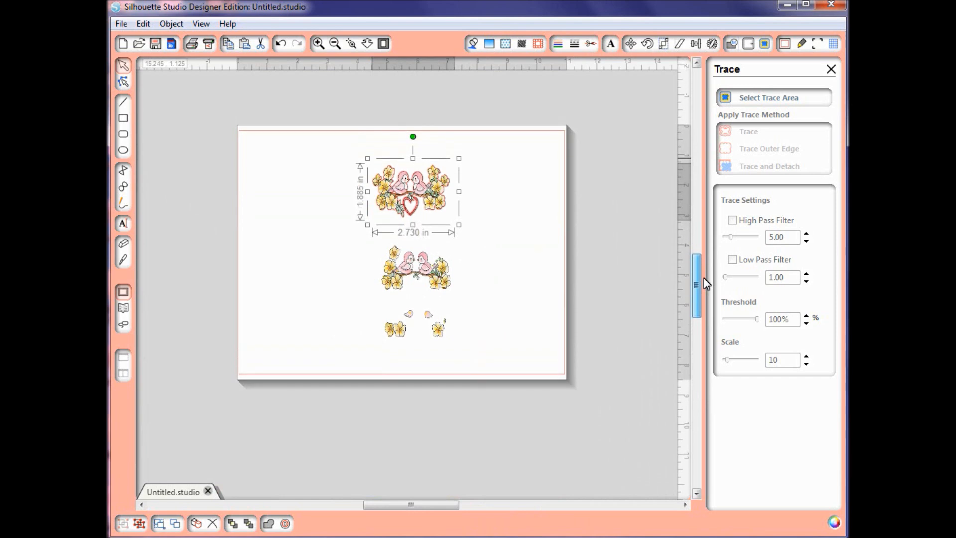
left_click(321, 44)
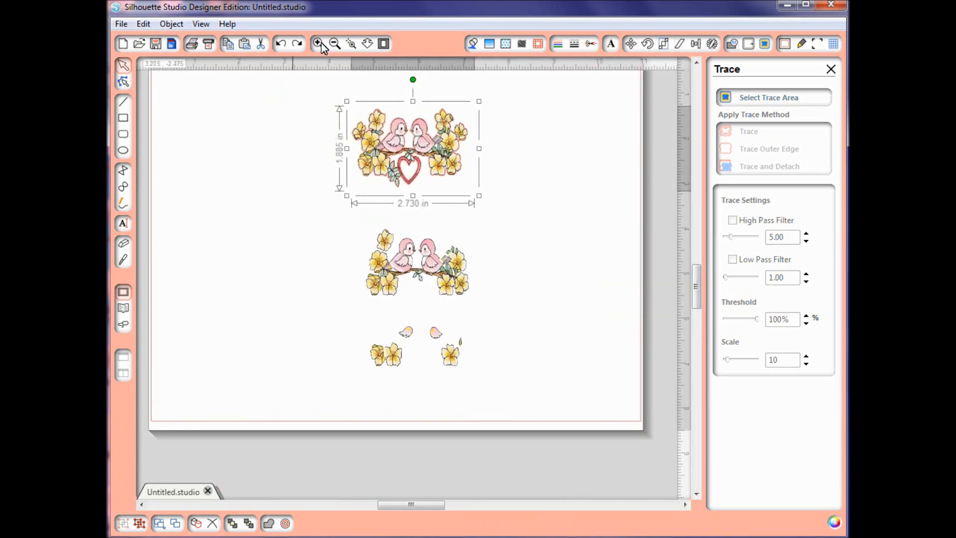
Step: Deselect the heart motif and show the registration marks on the page
left_click(321, 45)
scroll(697, 279, "up", 2)
scroll(697, 280, "down", 2)
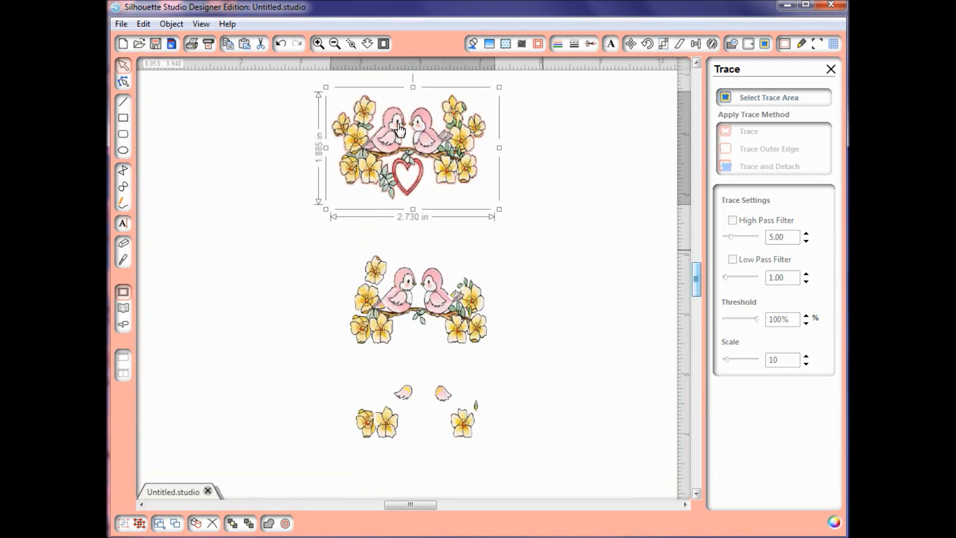
left_click(336, 46)
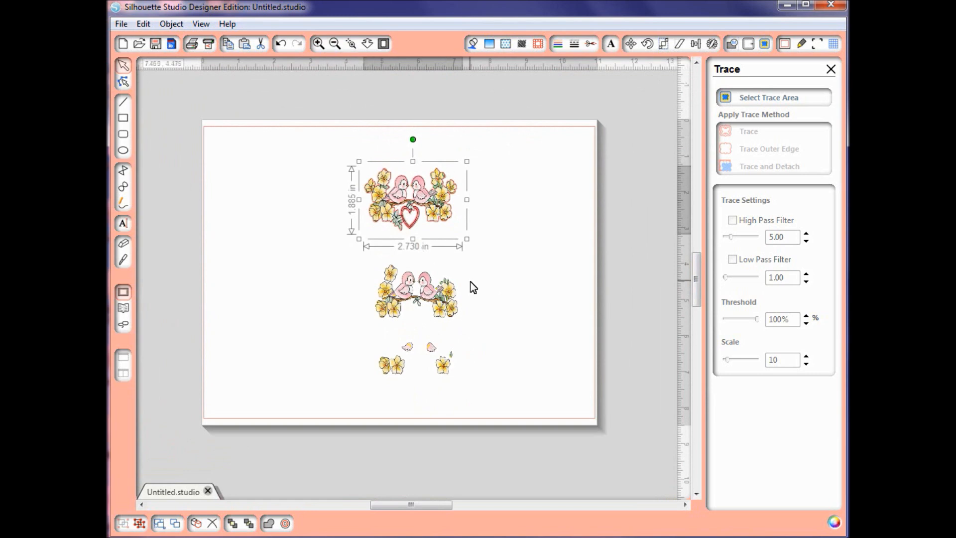
left_click(523, 280)
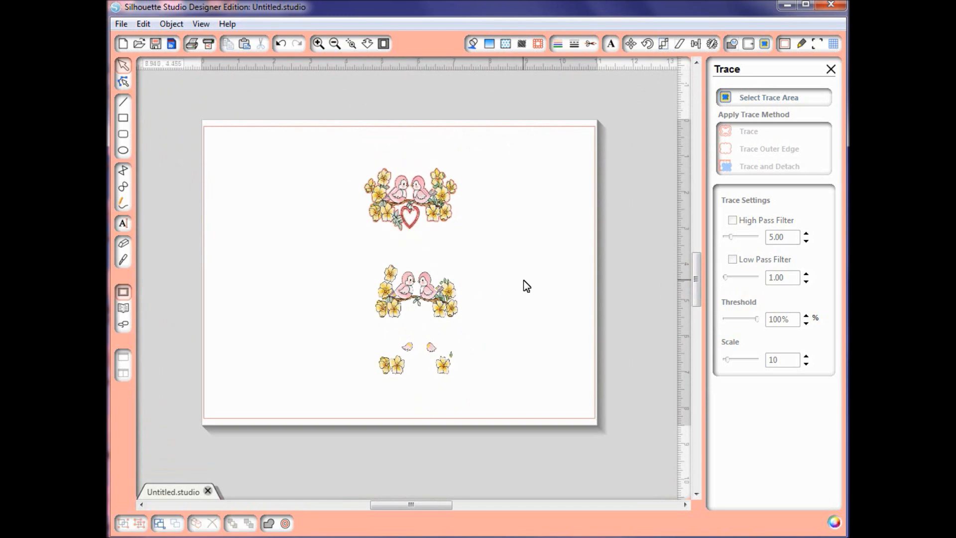
left_click(817, 45)
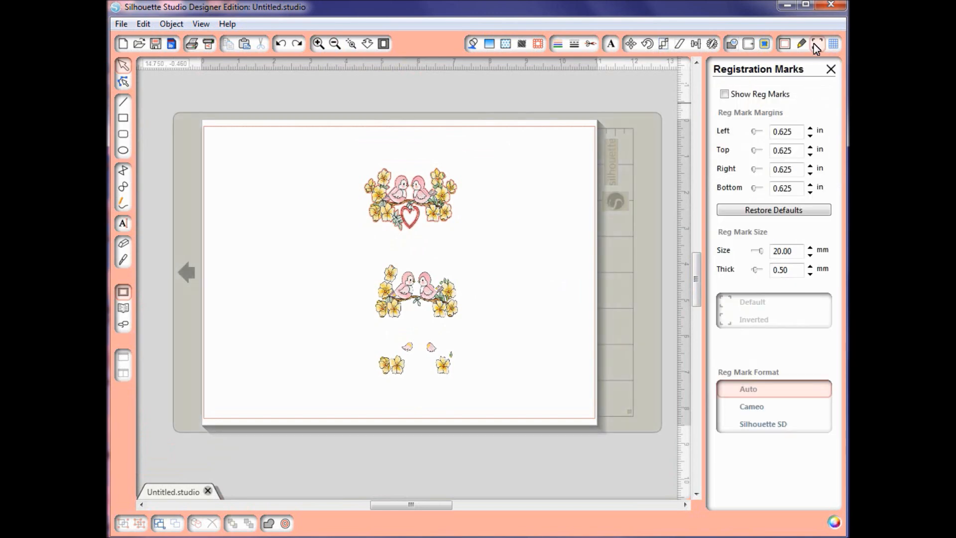
left_click(725, 94)
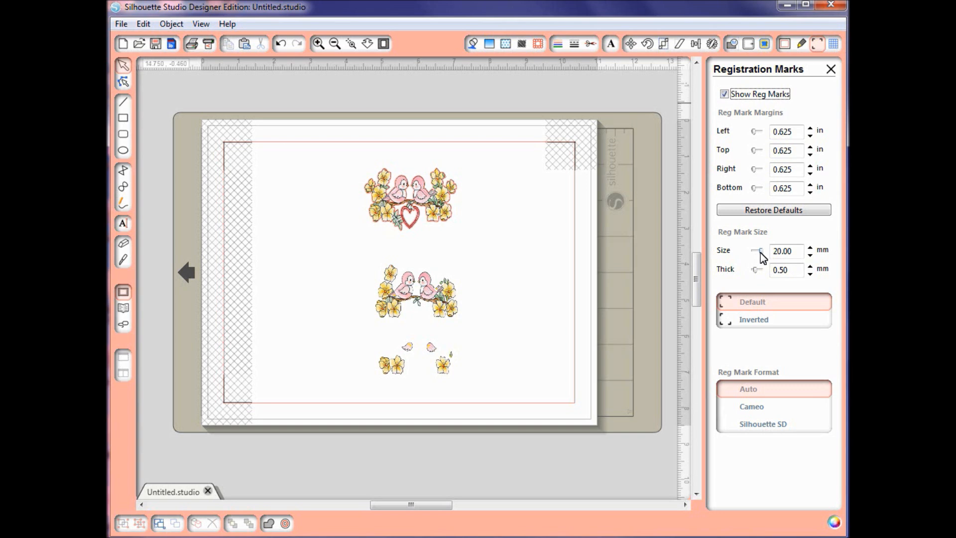
Step: Try a registration mark size of 10 mm and undo the change
left_click_drag(761, 252, 755, 253)
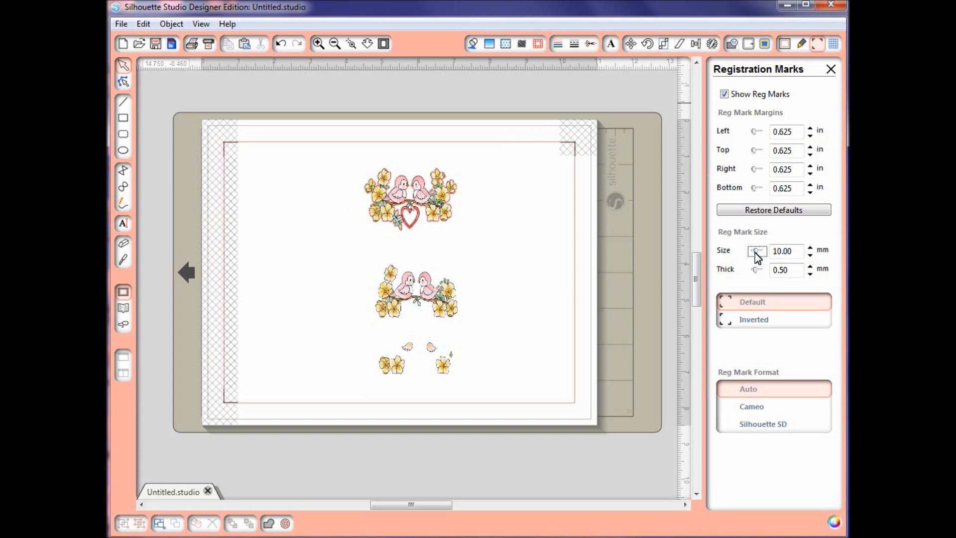
left_click(282, 44)
left_click(282, 44)
left_click(282, 44)
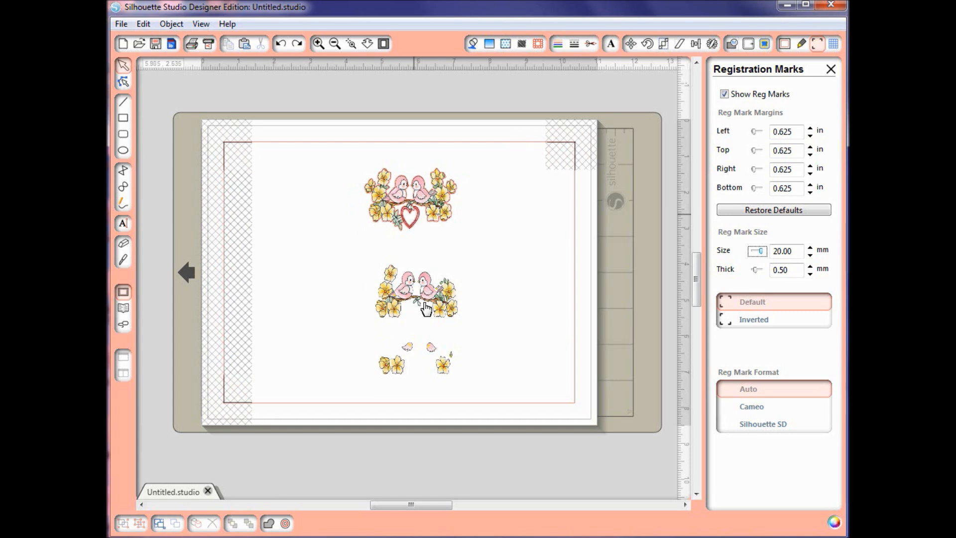
Step: Move the grouped heart motif to the page's upper-left cutting area and place two copies, one beside it and one below it
left_click_drag(368, 200, 288, 186)
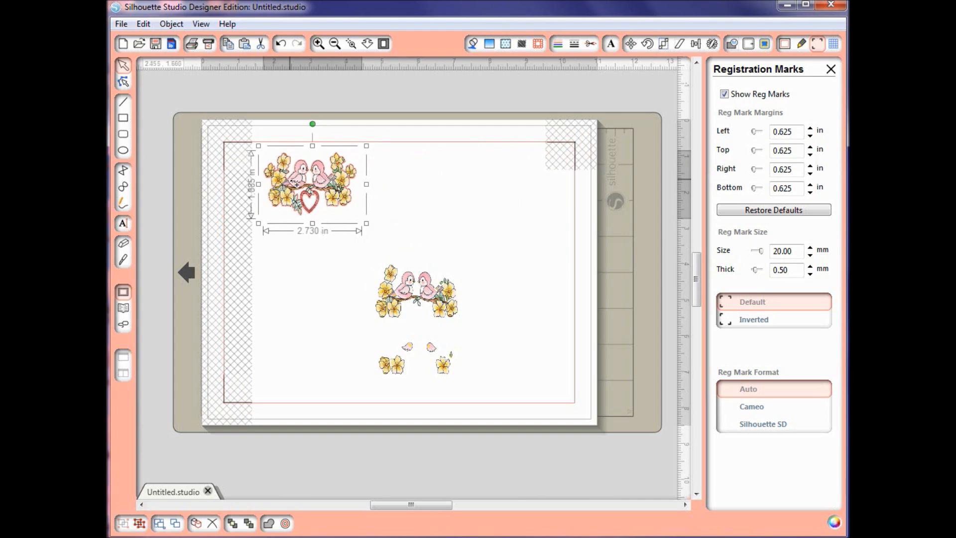
left_click_drag(291, 181, 295, 253)
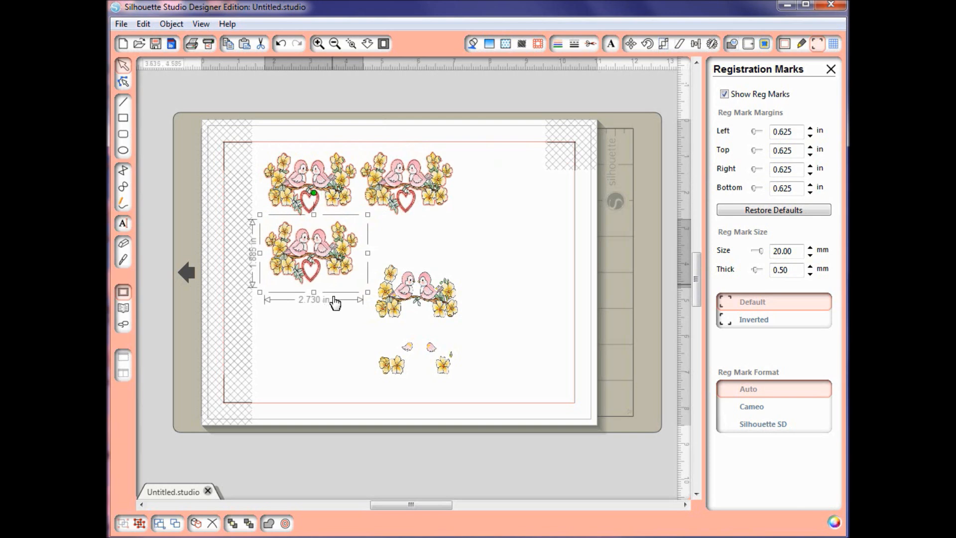
left_click(314, 310)
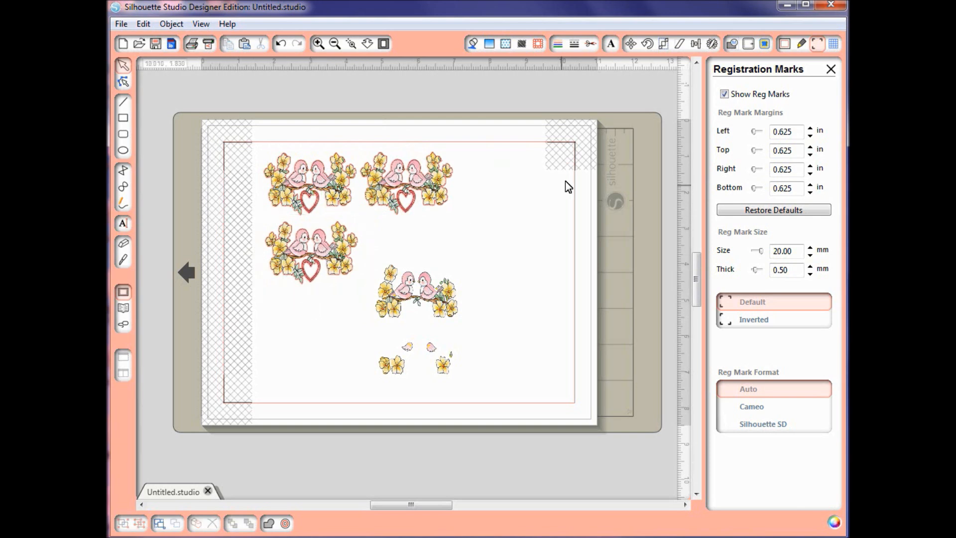
Step: Shift the upper-left heart motif over the hatched registration strip, and move it back just clear of the hatching inside the cut border
left_click_drag(281, 177, 279, 178)
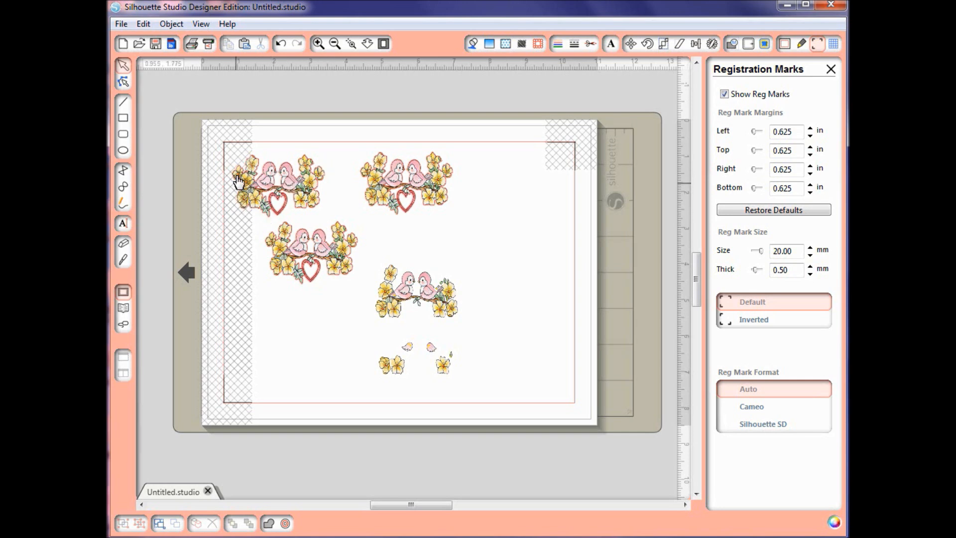
left_click_drag(269, 193, 296, 191)
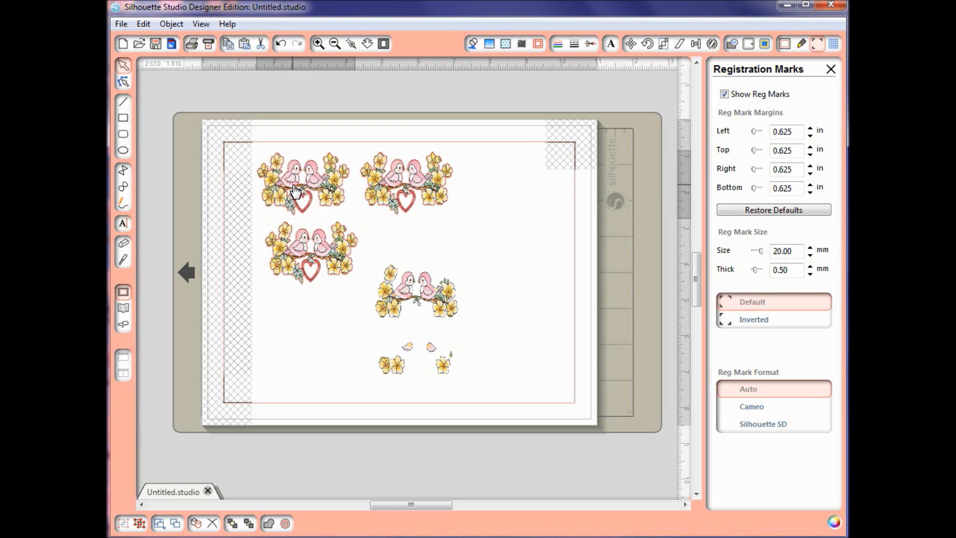
left_click(293, 186)
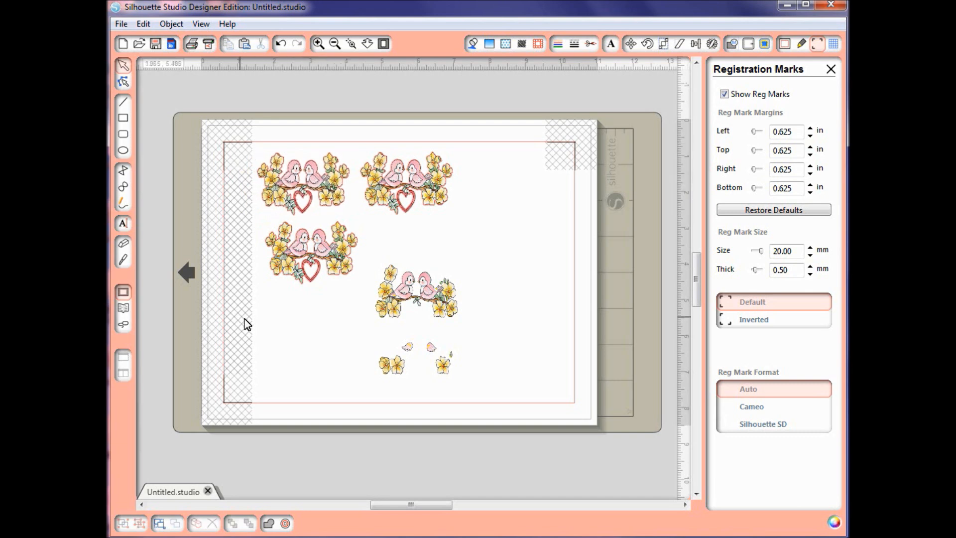